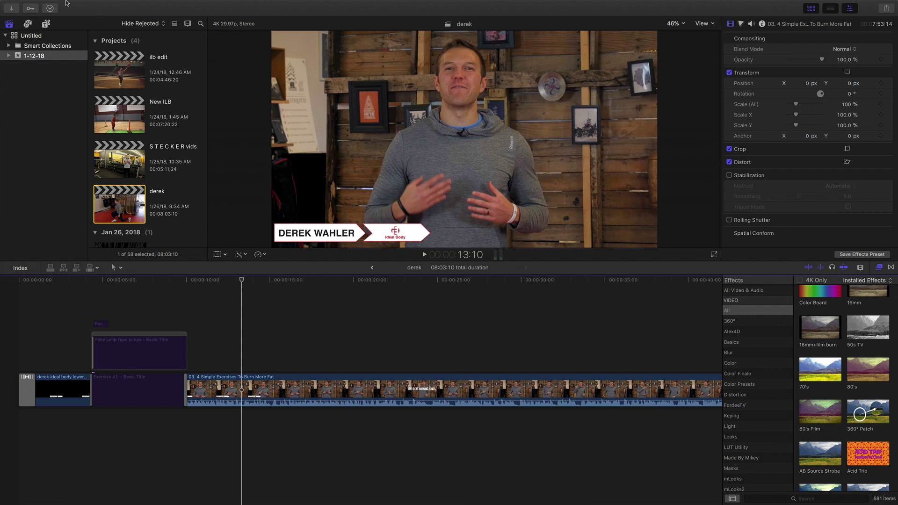
# Select the main exercise clip in the timeline and display its format information.
pyautogui.moveTo(66, 2)
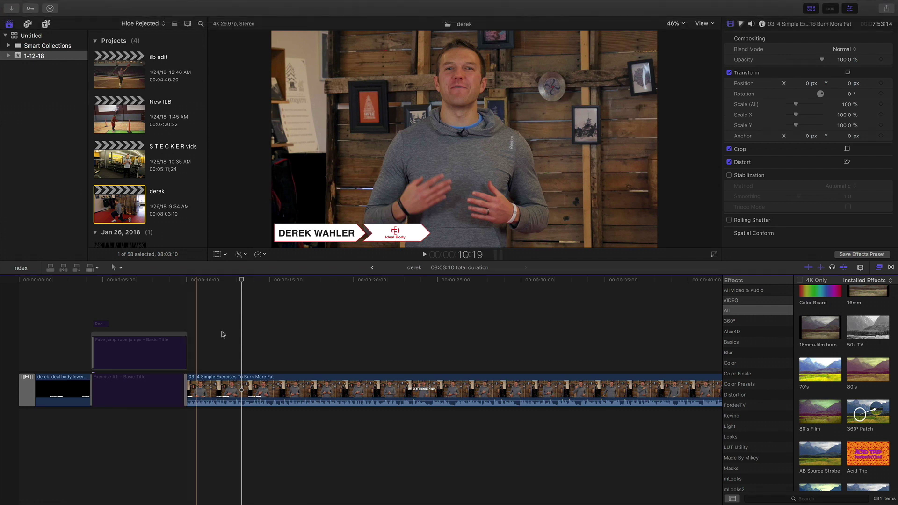
pyautogui.click(243, 378)
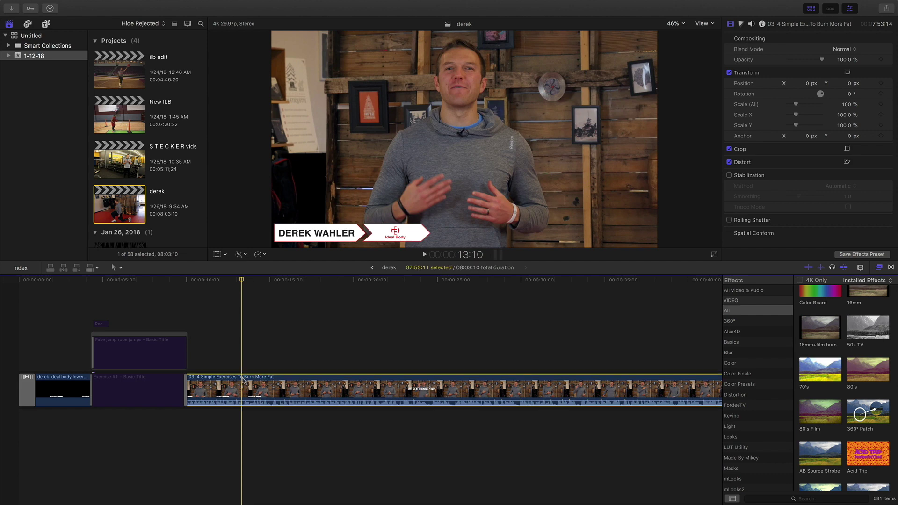
pyautogui.click(763, 24)
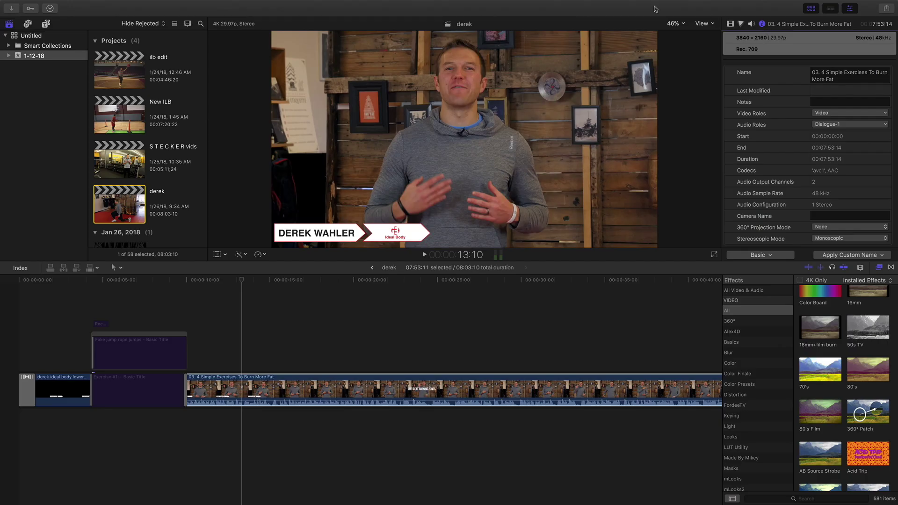
# Start a new project in event 1-12-18, naming it with the client's first name followed by "client fb lead video".
pyautogui.click(75, 5)
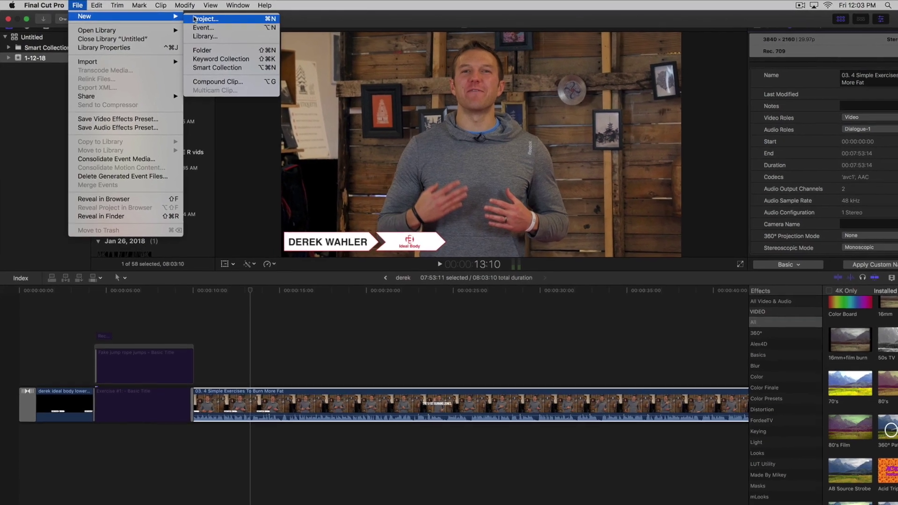
pyautogui.click(192, 18)
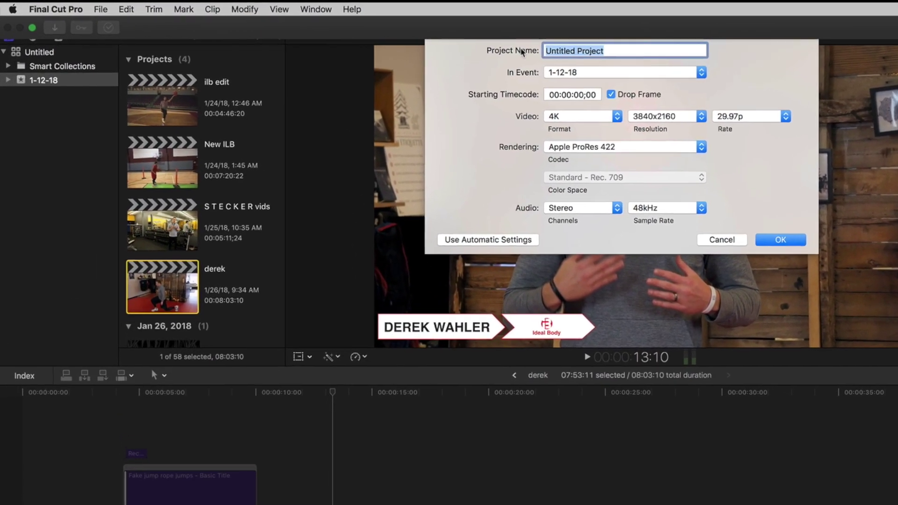
pyautogui.write('client fb lead video')
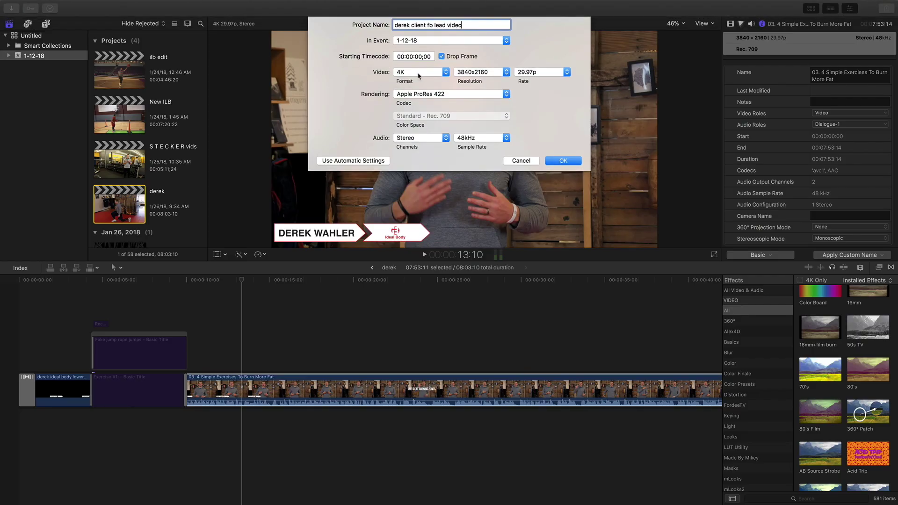
# Give the new project a custom 1080 x 1080 video format at 29.97p and create it.
pyautogui.click(420, 75)
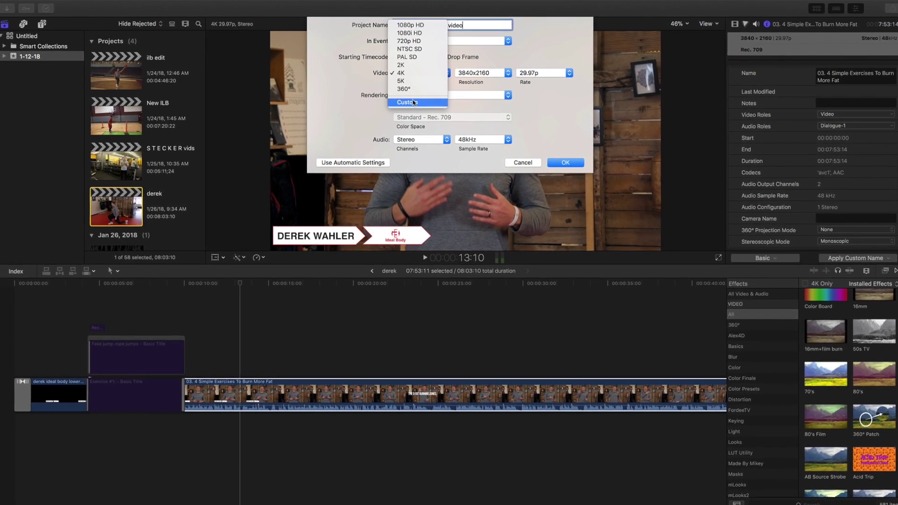
pyautogui.click(414, 102)
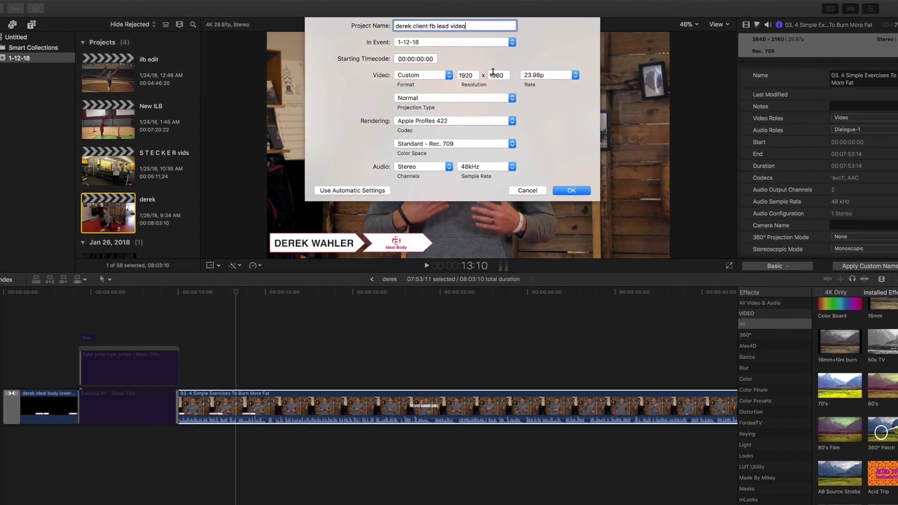
pyautogui.doubleClick(473, 76)
pyautogui.write('108')
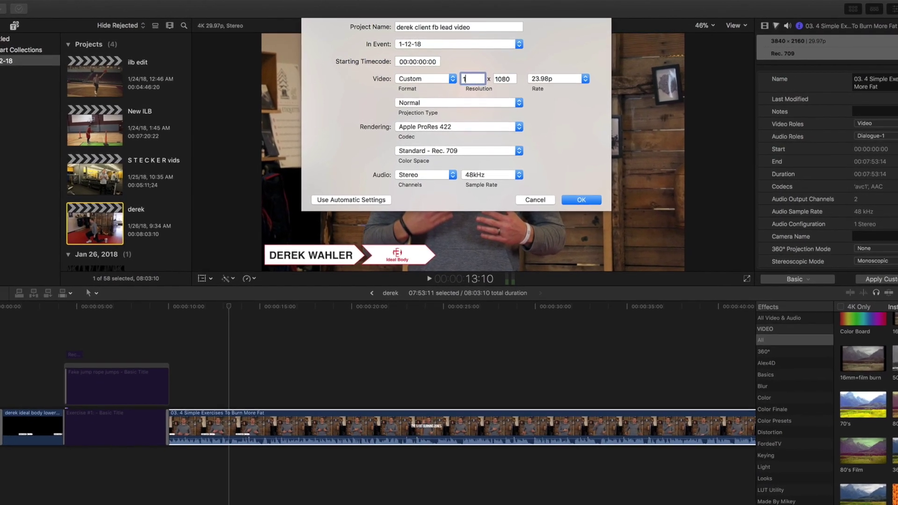
pyautogui.write('0')
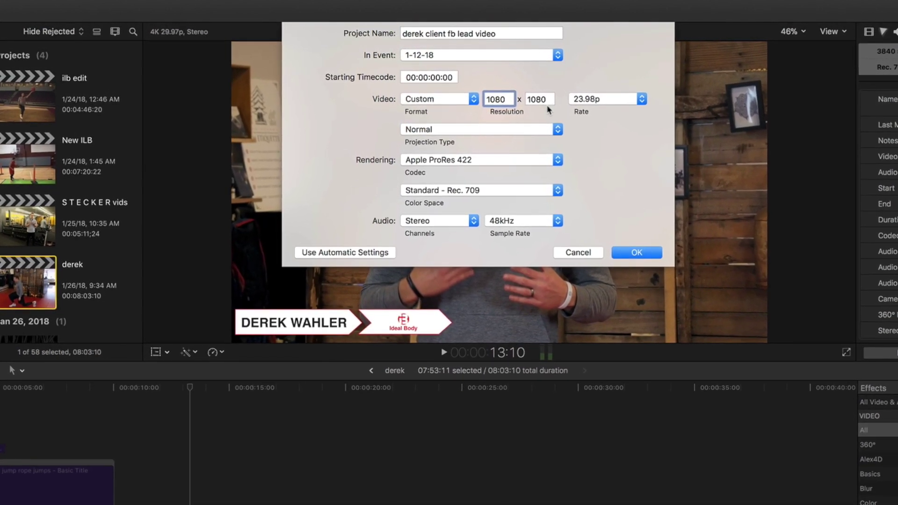
pyautogui.click(593, 98)
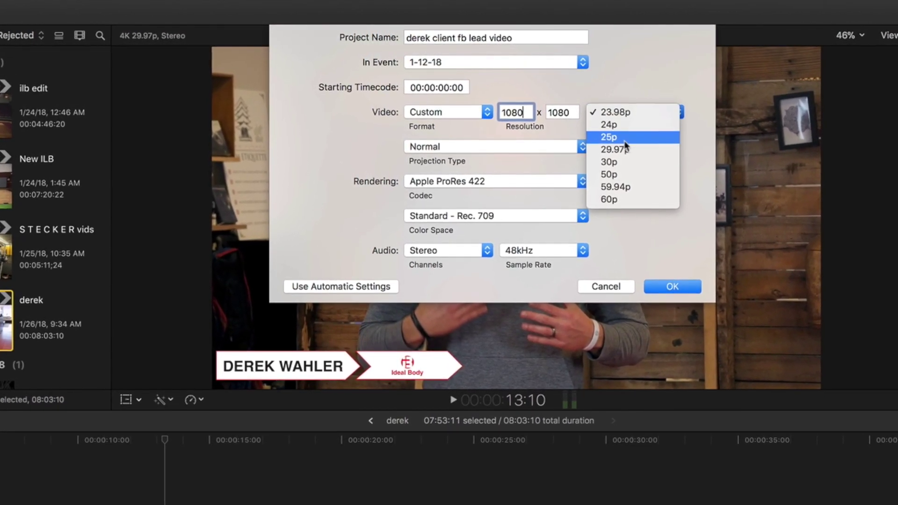
pyautogui.click(627, 149)
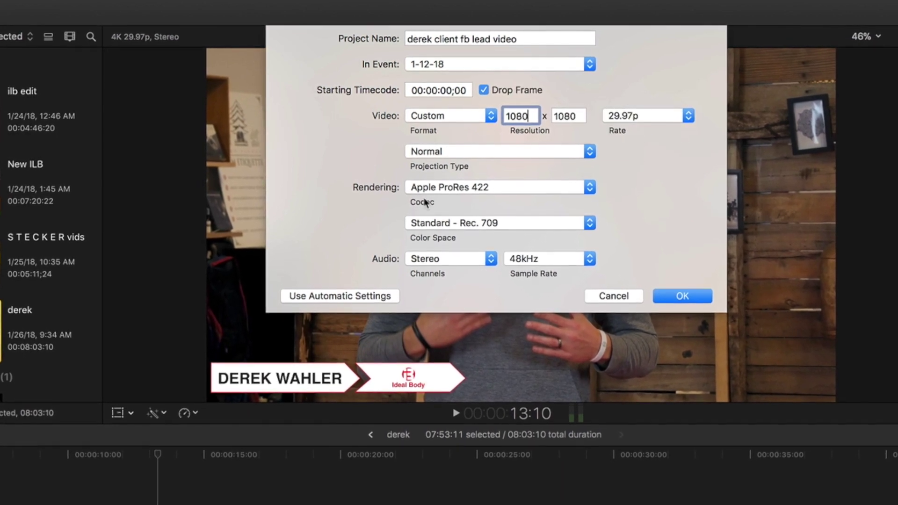
pyautogui.click(678, 295)
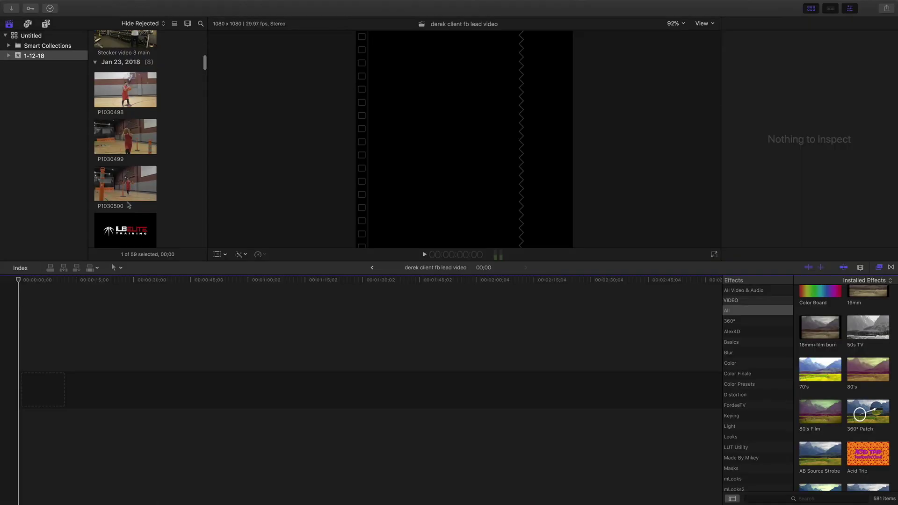
# Place the source clip "03. 4 Simple Exercises To Burn More Fat" at the start of the empty timeline.
pyautogui.scroll(-15, 128, 205)
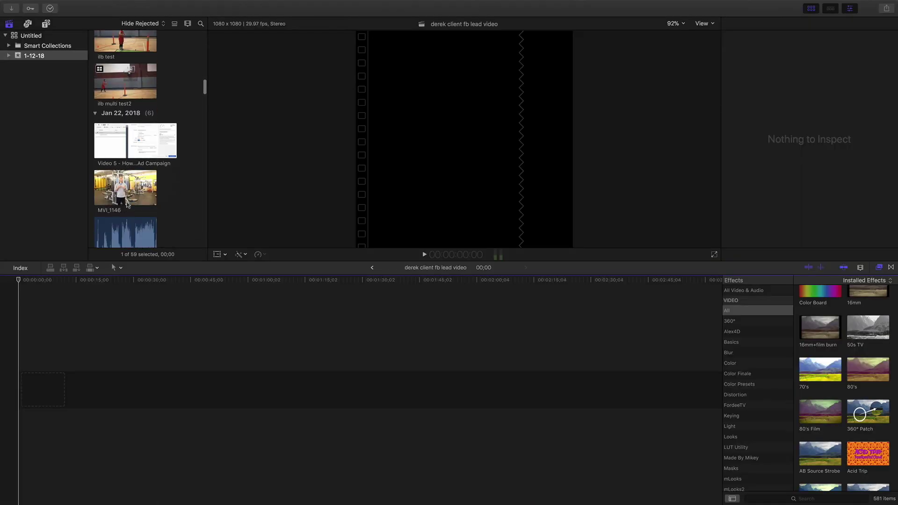
pyautogui.scroll(-20, 128, 205)
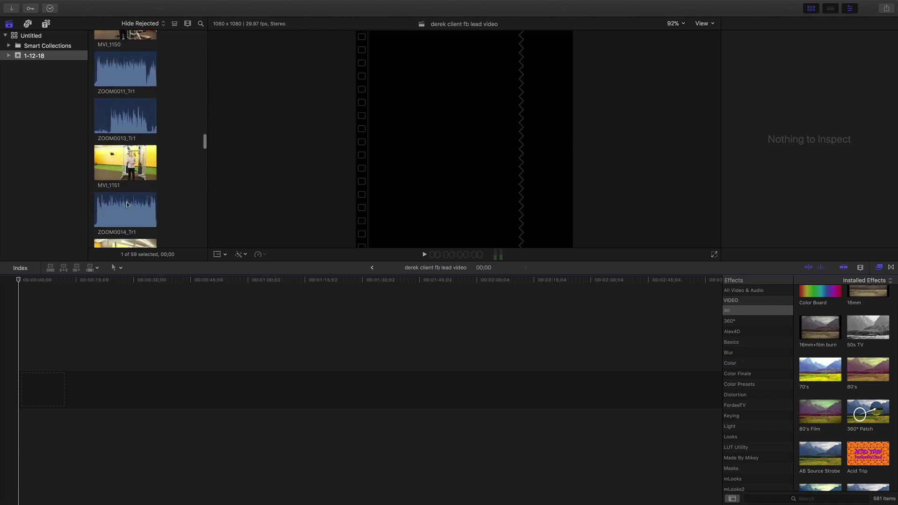
pyautogui.scroll(-4, 127, 205)
pyautogui.click(127, 136)
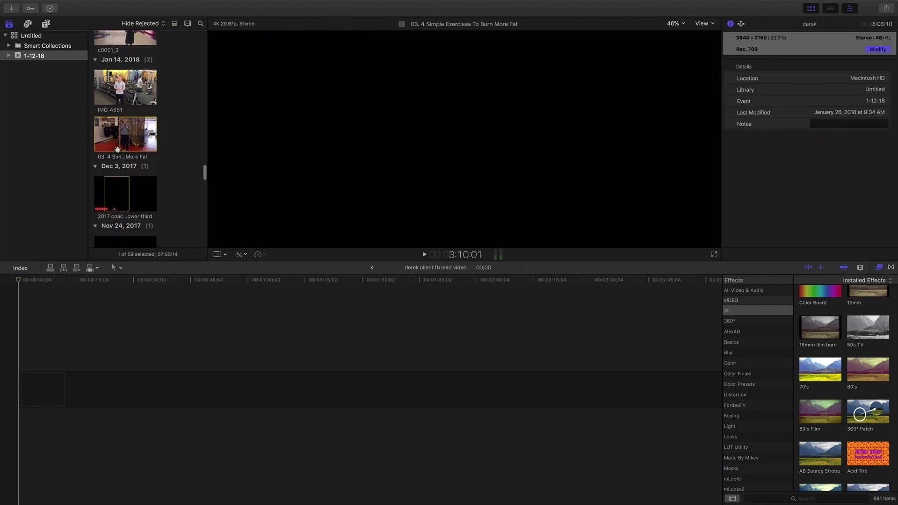
pyautogui.moveTo(88, 149); pyautogui.dragTo(34, 334)
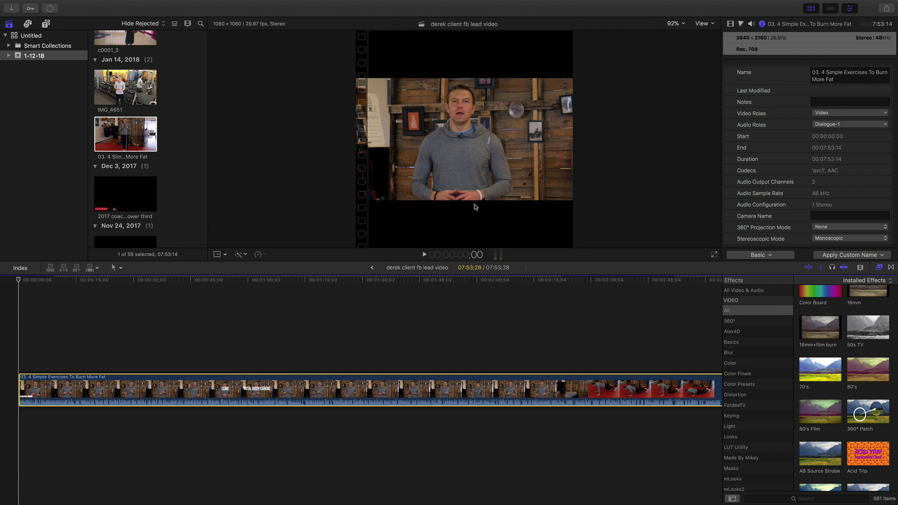
# Cut the clip down to the mountain climber push-ups section, about 52 seconds long, at the start of the timeline.
pyautogui.moveTo(31, 295); pyautogui.dragTo(396, 294)
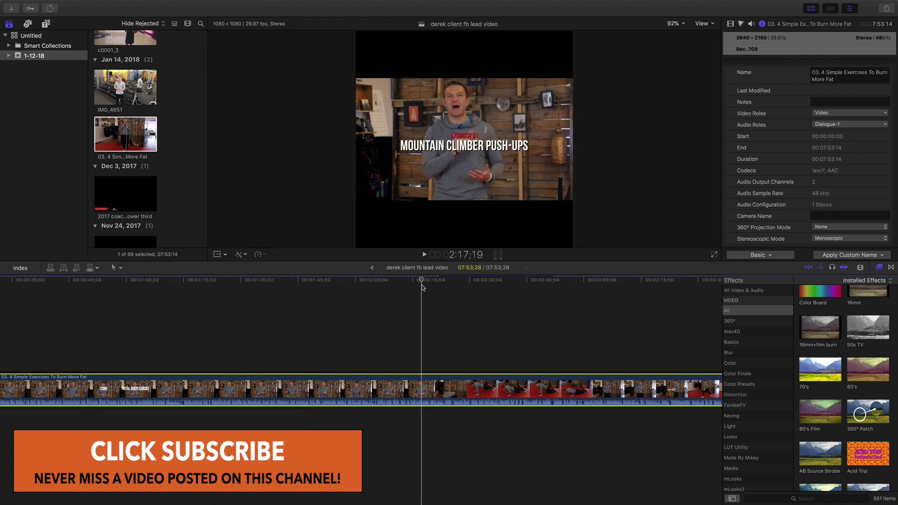
pyautogui.hotkey('alt', '[')
pyautogui.press('Delete')
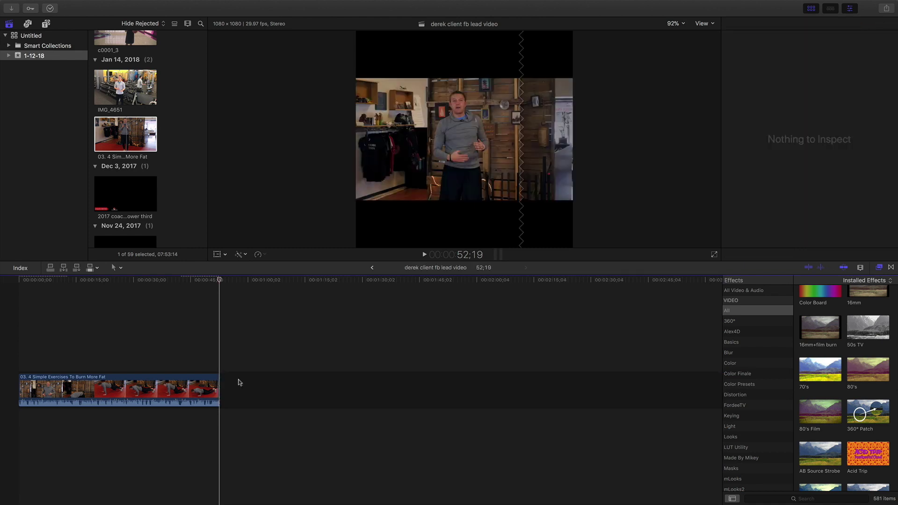
# Add the Custom solid generator beneath the video clip and make it span the clip's full length.
pyautogui.click(20, 365)
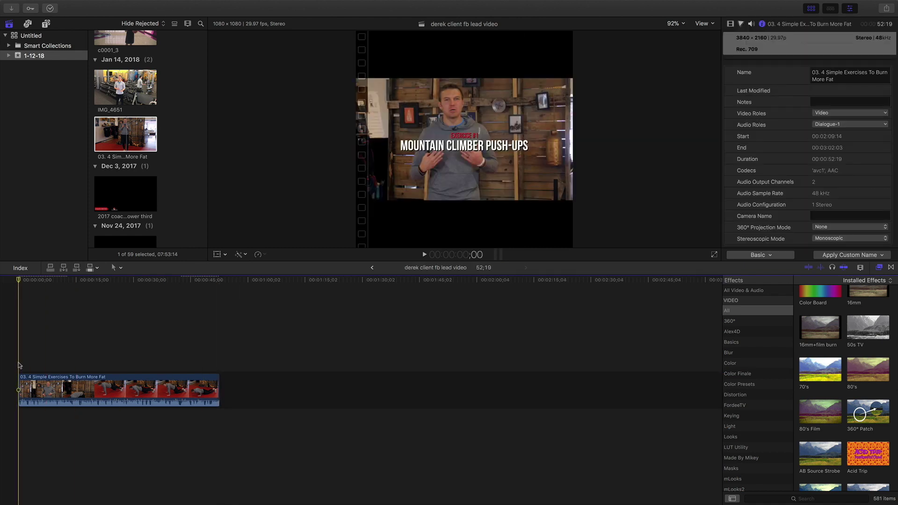
pyautogui.click(46, 25)
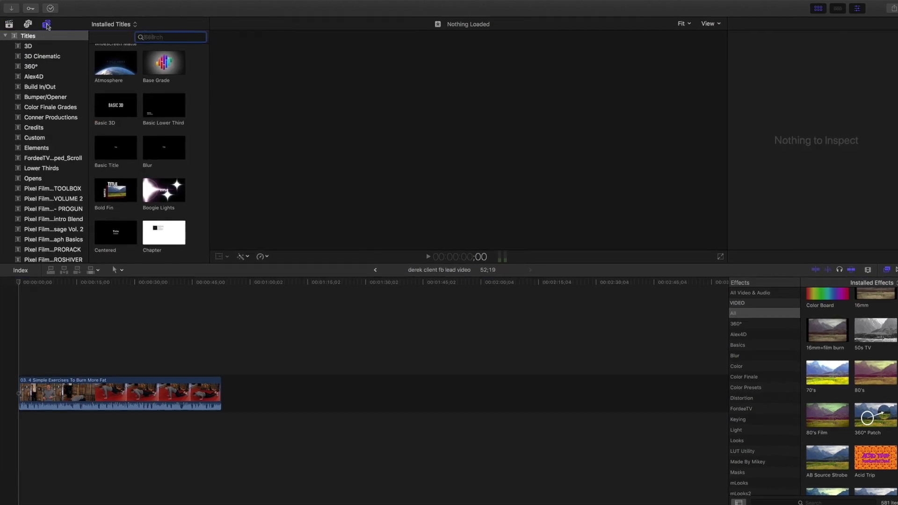
pyautogui.scroll(-10, 38, 121)
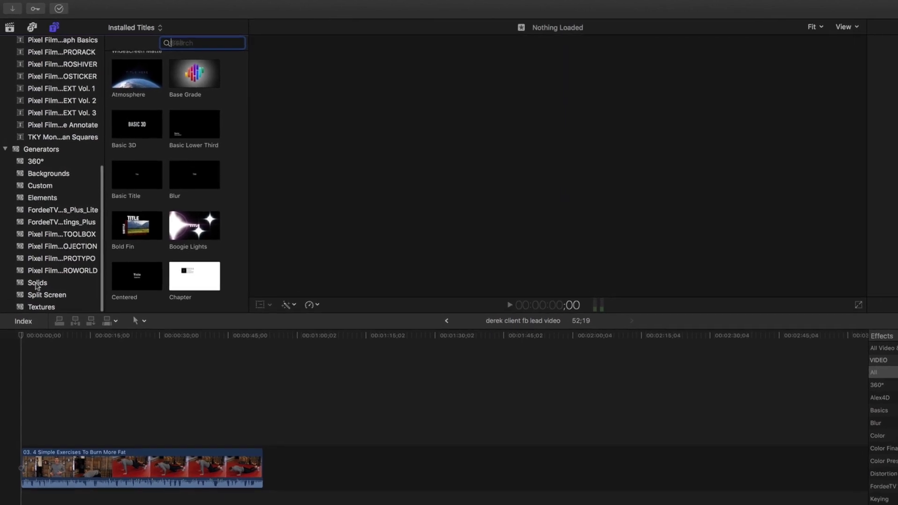
pyautogui.click(35, 267)
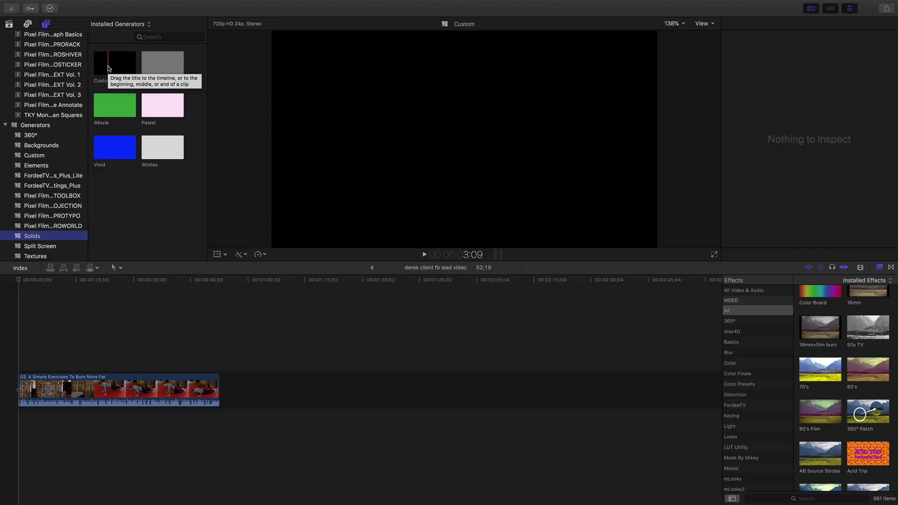
pyautogui.moveTo(108, 68); pyautogui.dragTo(282, 429)
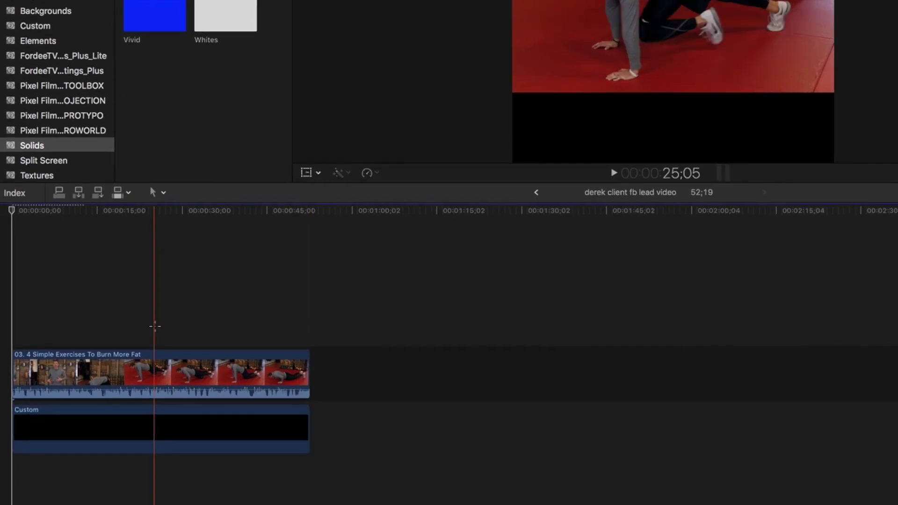
# Try bright pink and white as the background solid's color and return it to black.
pyautogui.click(154, 325)
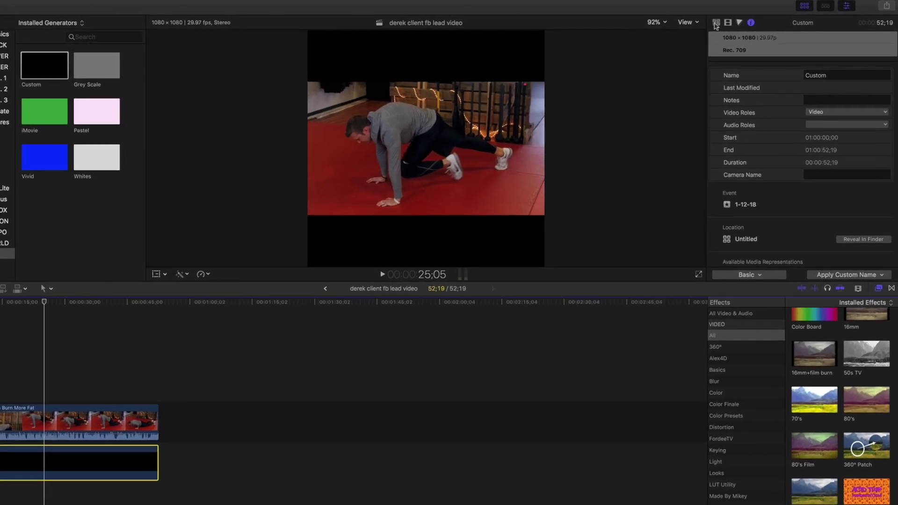
pyautogui.click(728, 24)
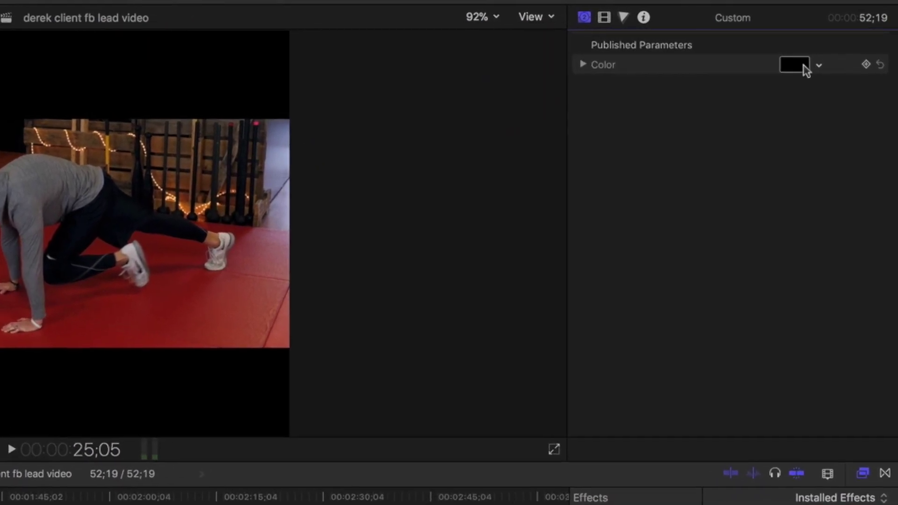
pyautogui.click(810, 59)
pyautogui.click(133, 340)
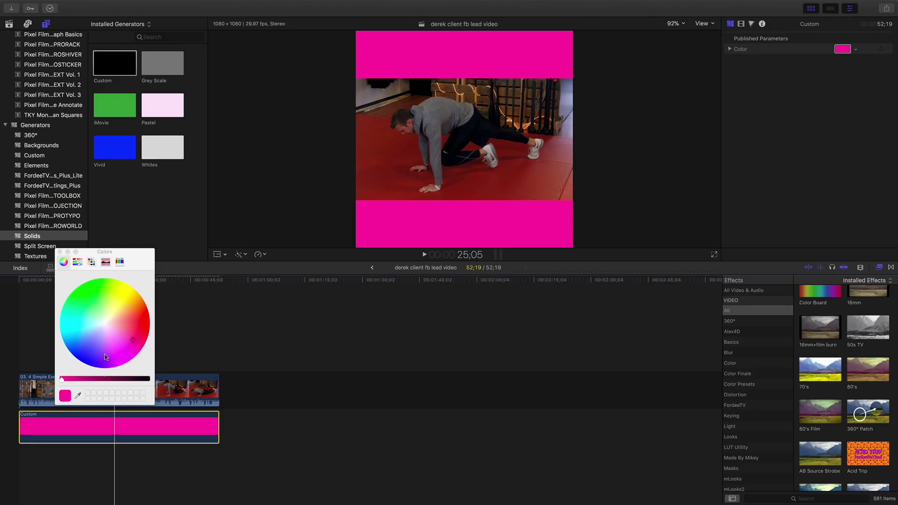
pyautogui.moveTo(133, 341); pyautogui.dragTo(106, 323)
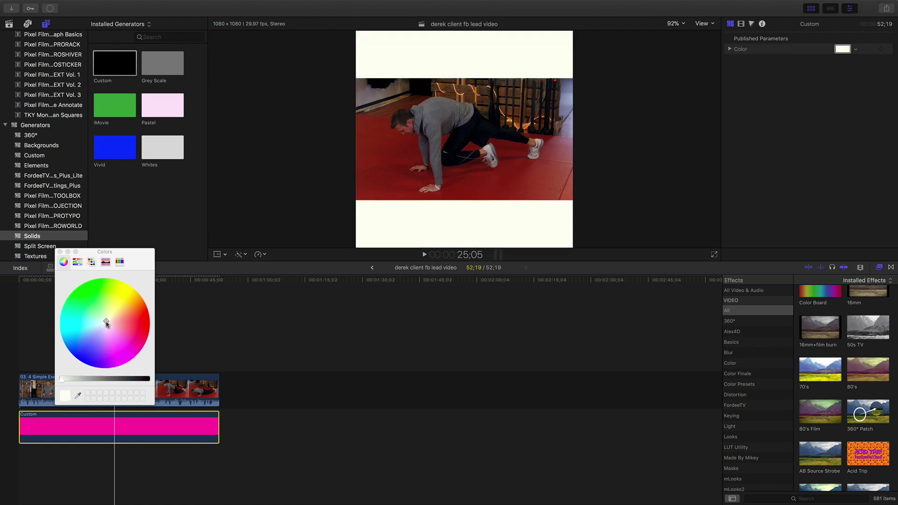
pyautogui.moveTo(63, 382); pyautogui.dragTo(149, 380)
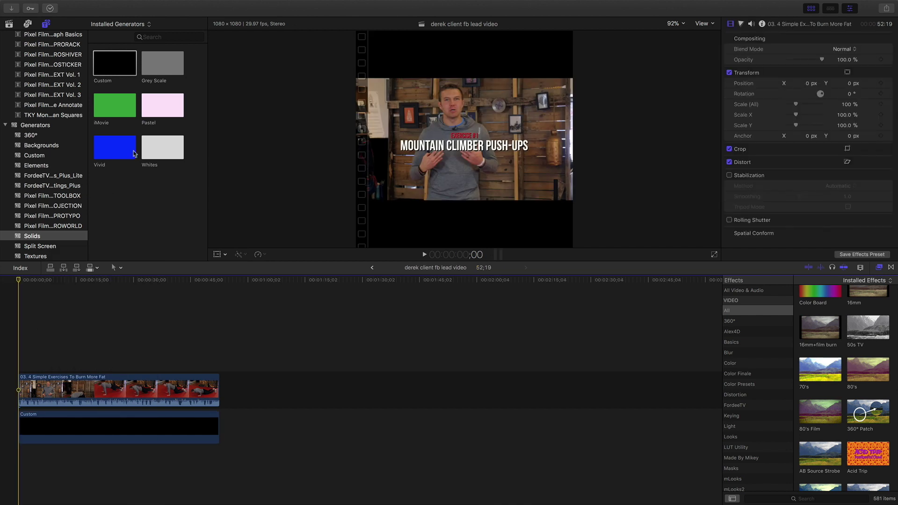
# Add a Basic Title above the video clip and extend it to the clip's full length.
pyautogui.scroll(10, 27, 43)
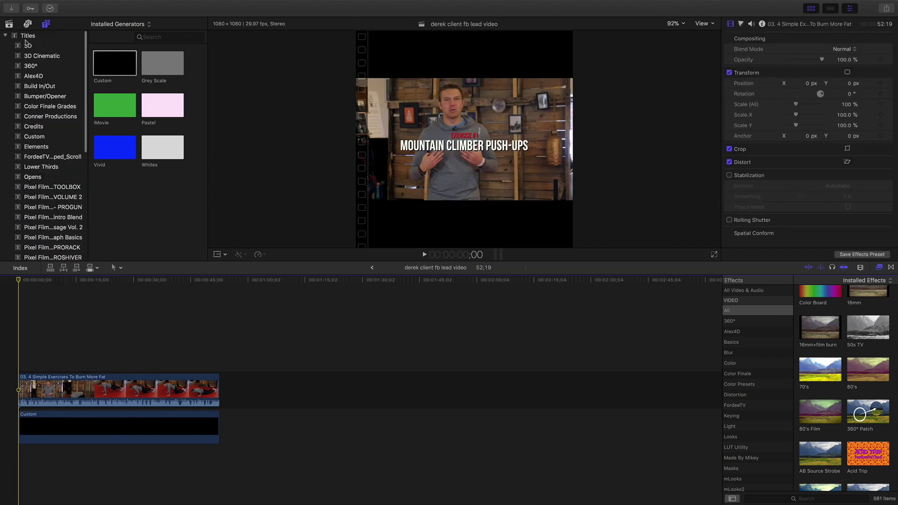
pyautogui.click(27, 37)
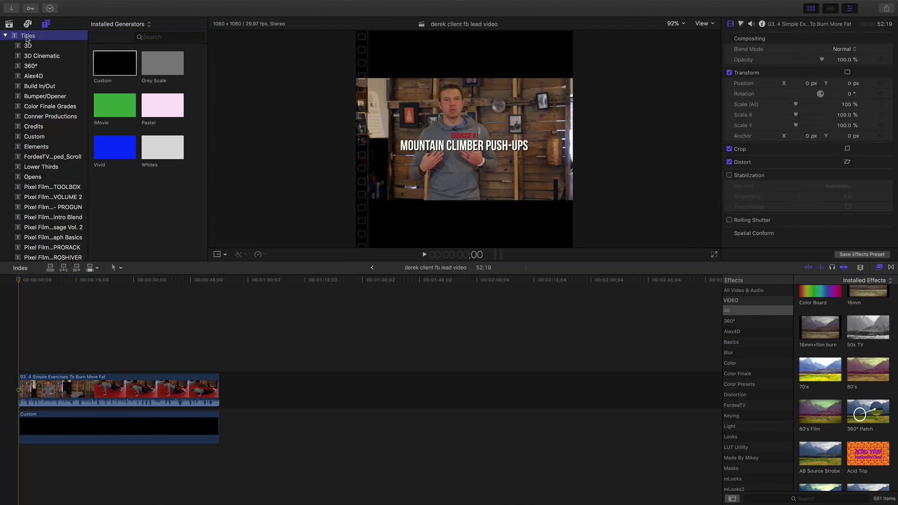
pyautogui.scroll(-2, 115, 140)
pyautogui.moveTo(115, 116); pyautogui.dragTo(9, 341)
pyautogui.moveTo(58, 365); pyautogui.dragTo(219, 363)
# Change the title text to "Do This Exercise" and move it into the black bar above the video, about Y 397 px.
pyautogui.click(48, 366)
pyautogui.moveTo(460, 141); pyautogui.dragTo(460, 138)
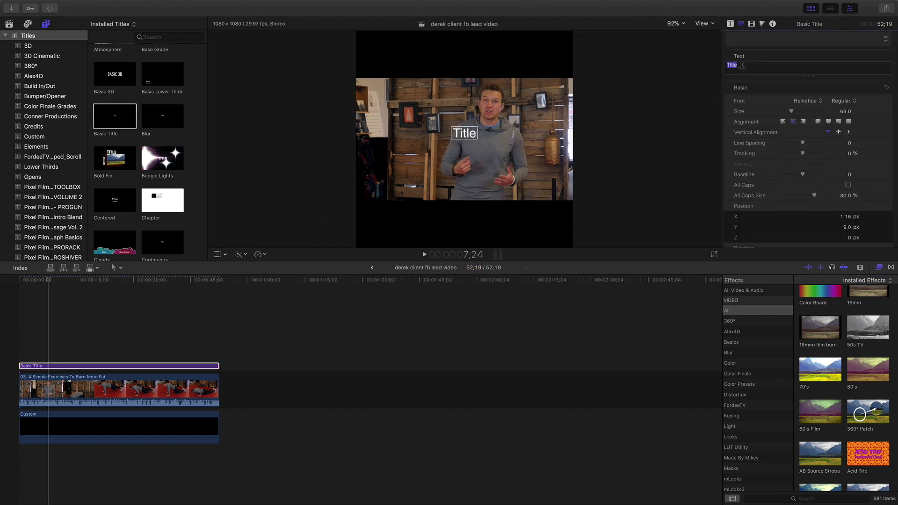
pyautogui.write('Do This Exeercise')
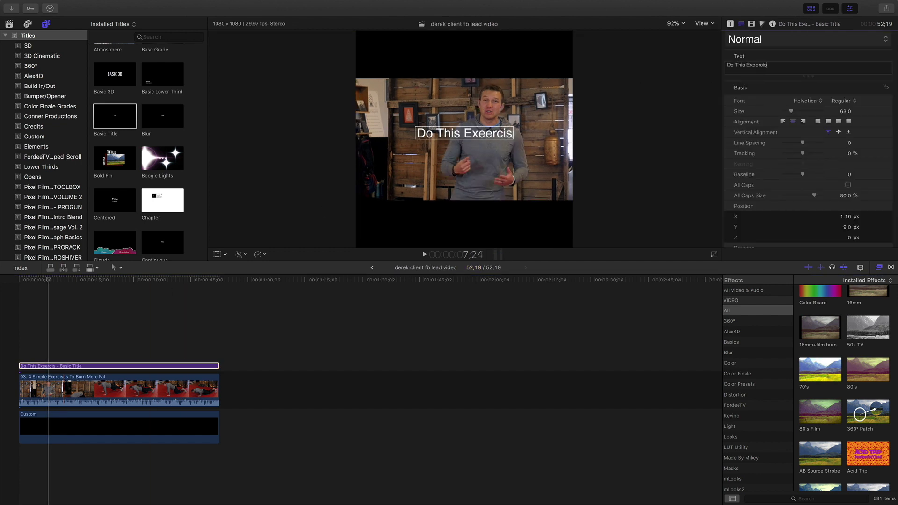
pyautogui.click(767, 74)
pyautogui.moveTo(474, 126); pyautogui.dragTo(466, 62)
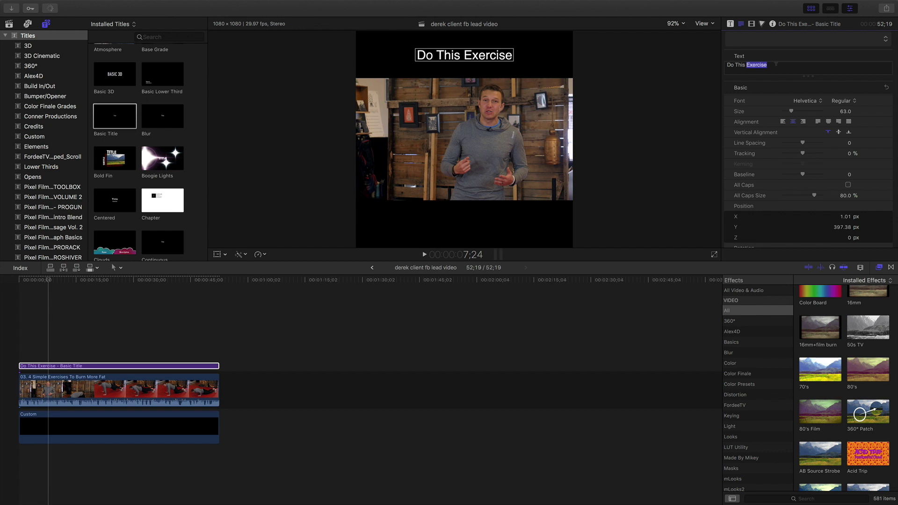
# Apply the Heavy 2D style to the "Do This Exercise" title, set its size to 115, and lower it to about Y 386 px.
pyautogui.click(884, 43)
pyautogui.moveTo(851, 69)
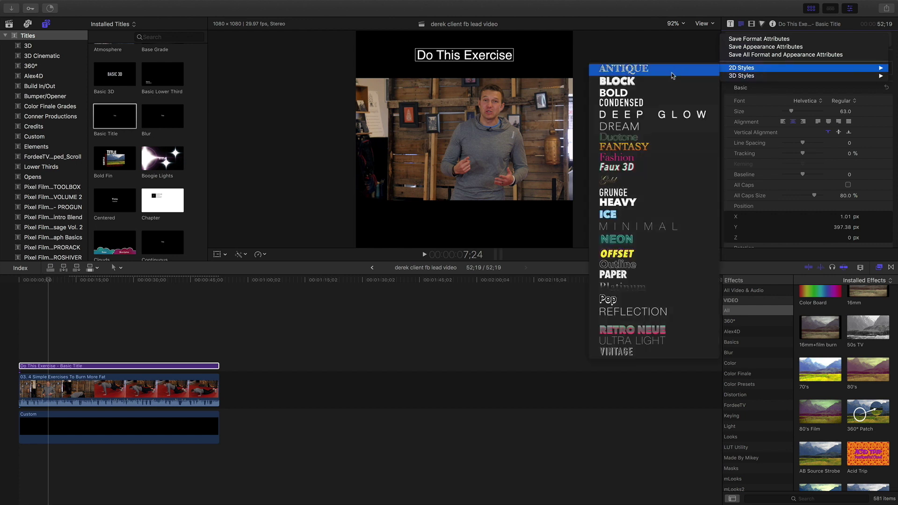
pyautogui.click(622, 202)
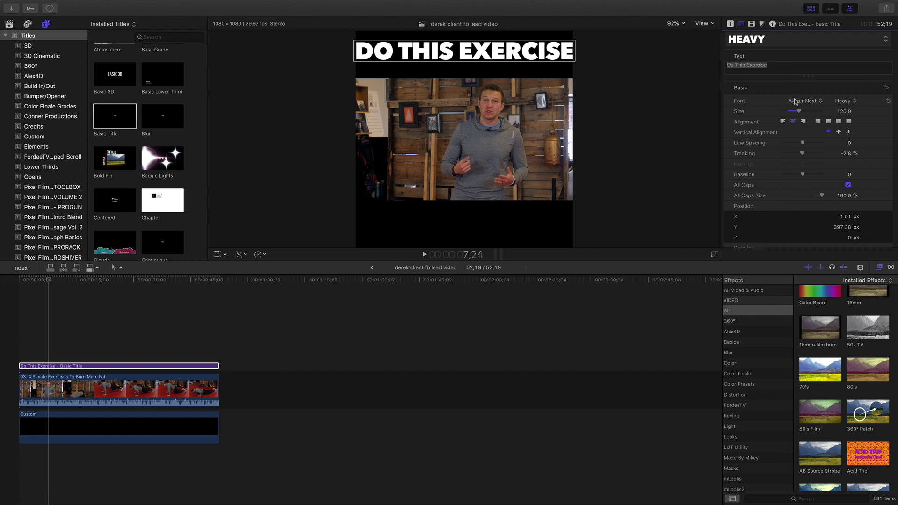
pyautogui.moveTo(801, 113); pyautogui.dragTo(799, 114)
pyautogui.moveTo(509, 54); pyautogui.dragTo(510, 58)
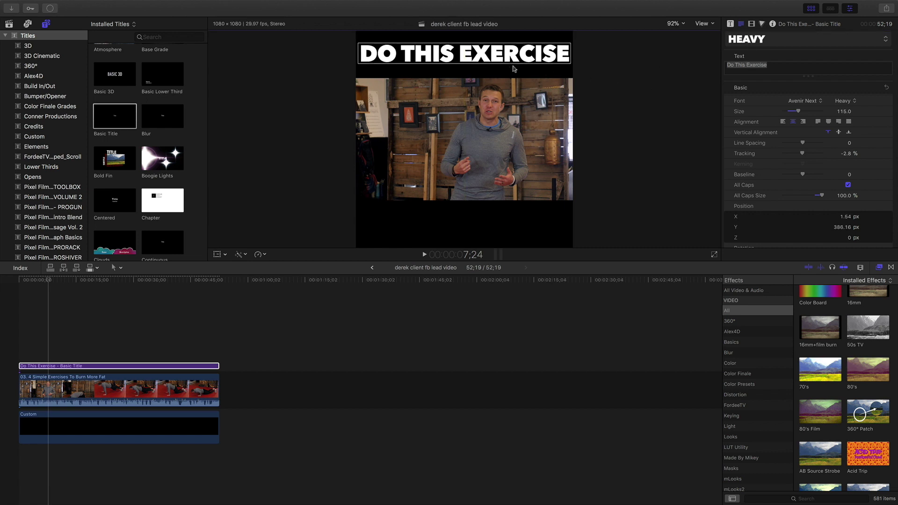
# Duplicate the "Do This Exercise" title on the timeline and move the copy into the black bar below the video, about Y -465 px.
pyautogui.click(65, 367)
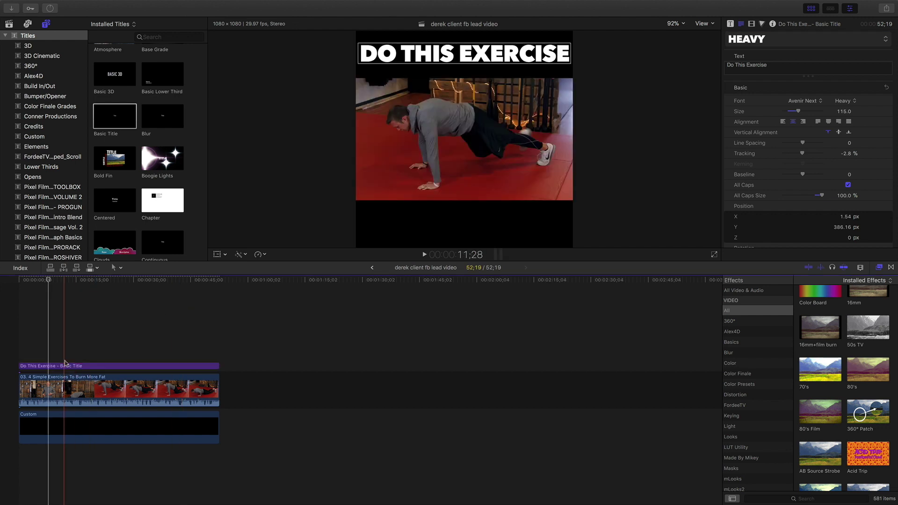
pyautogui.click(63, 367)
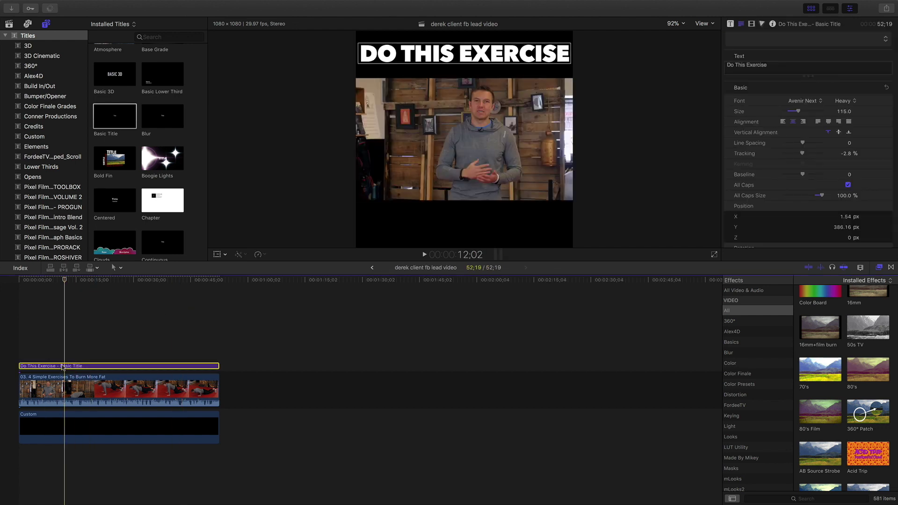
pyautogui.moveTo(56, 366); pyautogui.dragTo(50, 351)
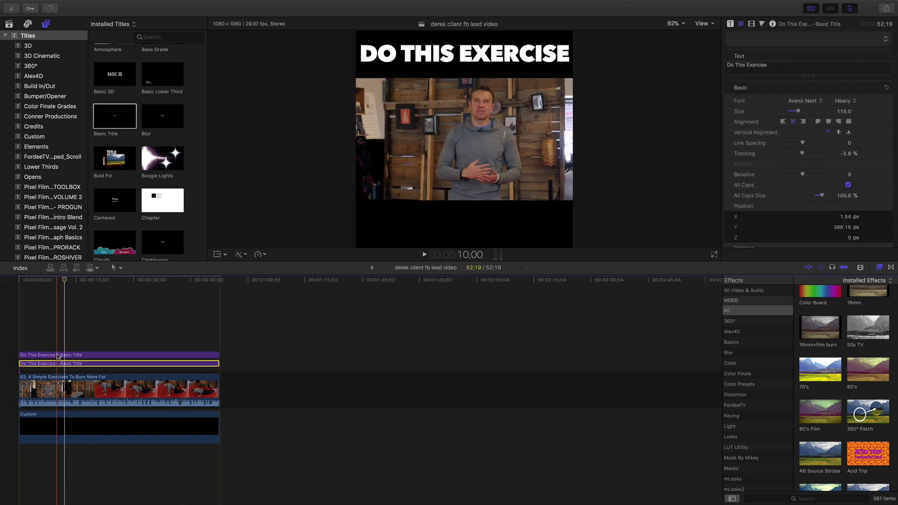
pyautogui.click(46, 354)
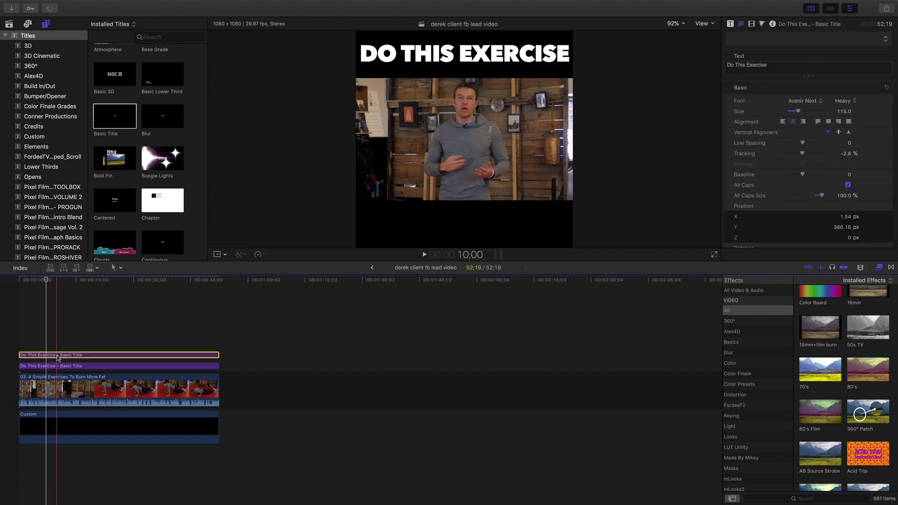
pyautogui.moveTo(465, 53); pyautogui.dragTo(465, 225)
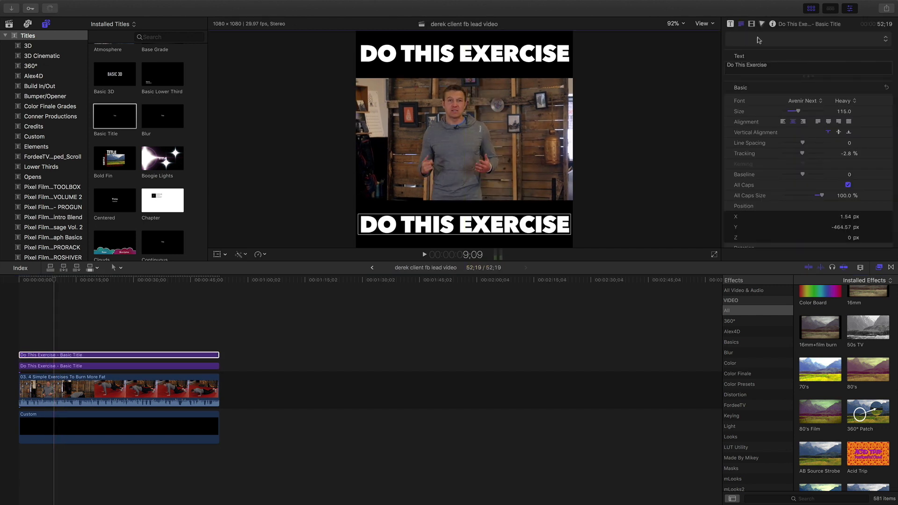
# Change the lower title's text to "To burn fat" followed by a fire emoji.
pyautogui.tripleClick(775, 62)
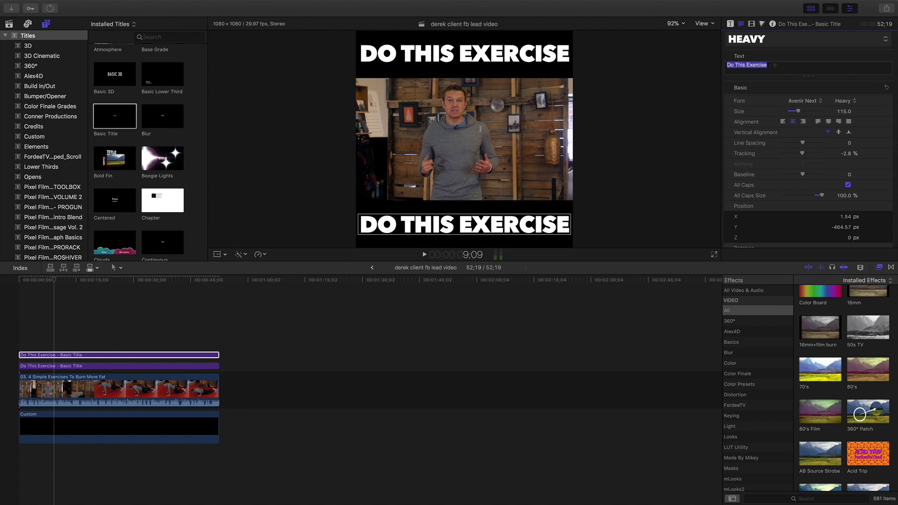
pyautogui.write('To burn fat')
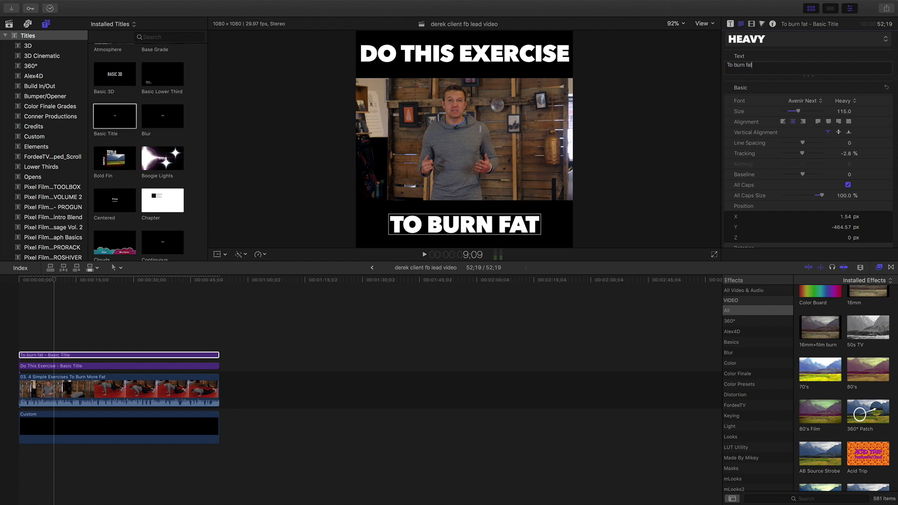
pyautogui.press('ctrl+super+space')
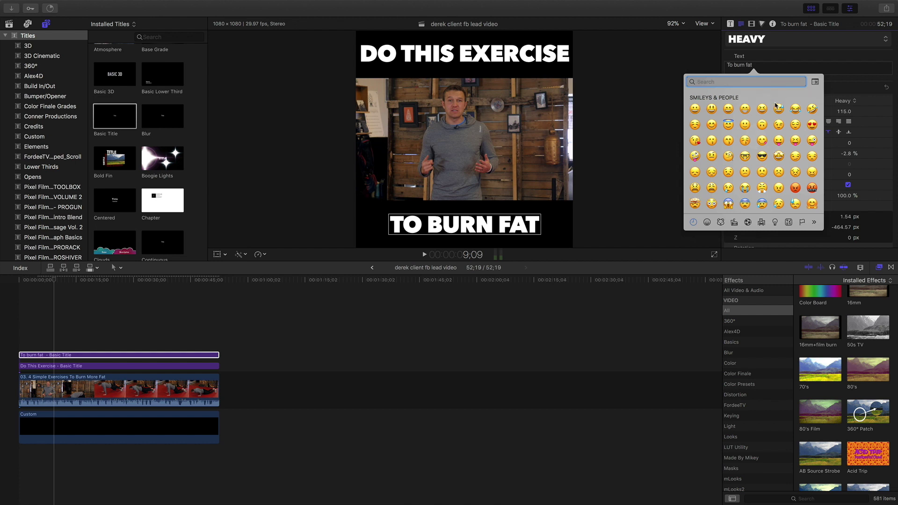
pyautogui.scroll(-4, 771, 114)
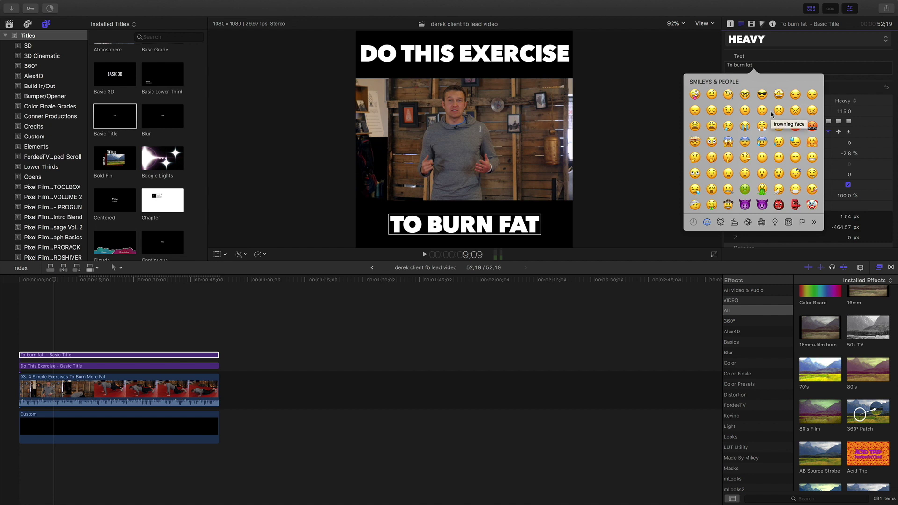
pyautogui.scroll(-10, 771, 114)
pyautogui.scroll(-3, 726, 139)
pyautogui.click(764, 61)
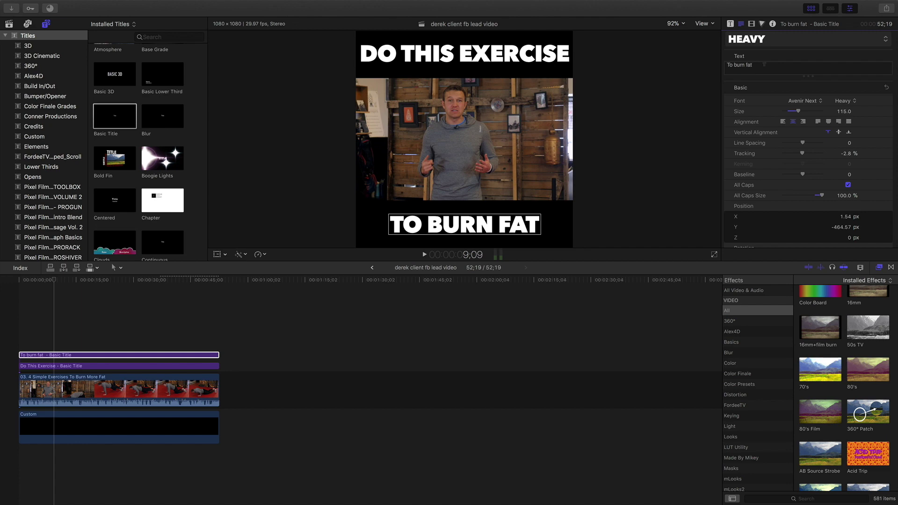
pyautogui.press('ctrl+super+space')
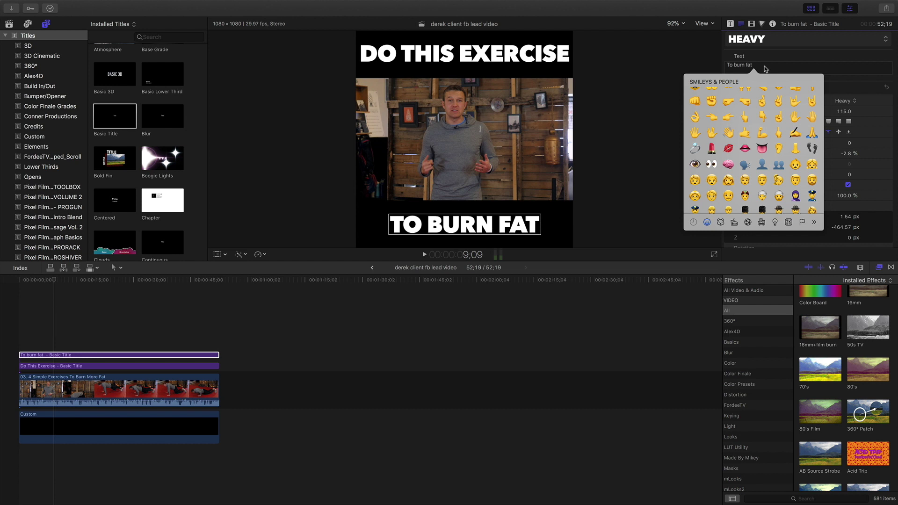
pyautogui.scroll(-10, 753, 142)
pyautogui.scroll(-12, 752, 142)
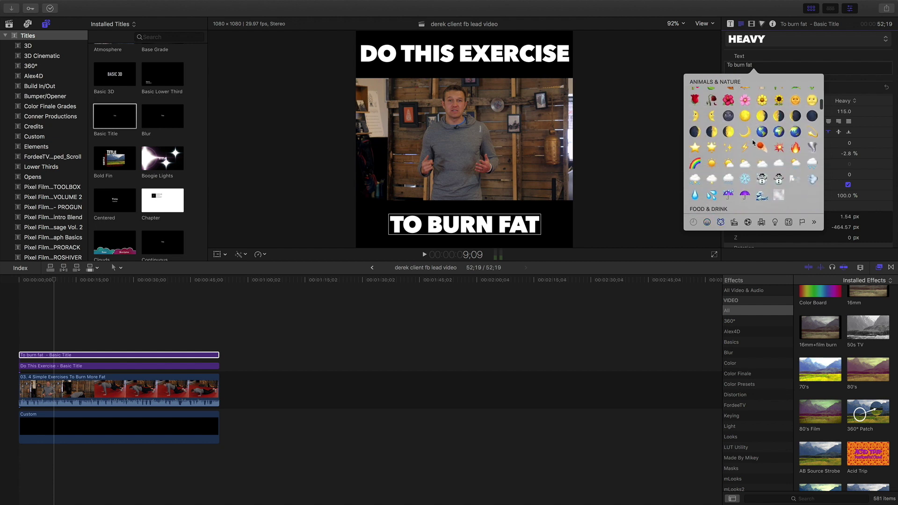
pyautogui.click(794, 143)
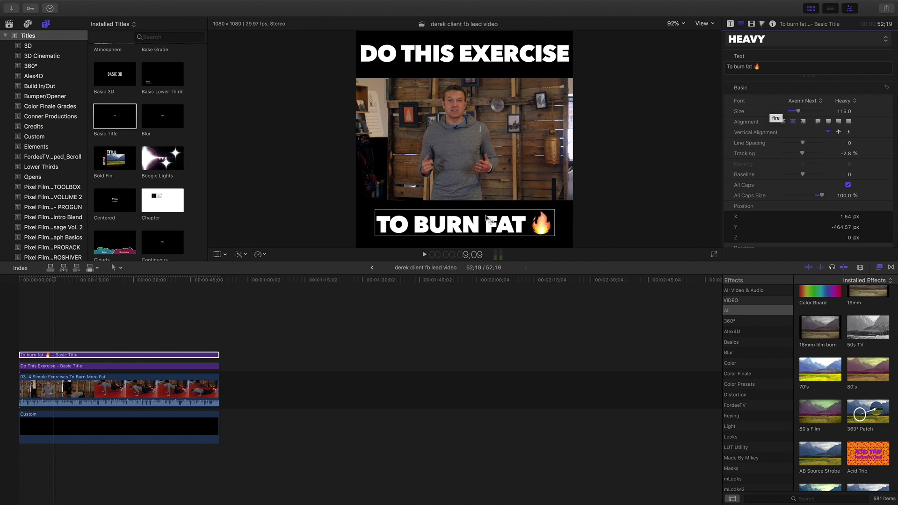
# Enlarge the lower title to size 131 and shift it down to about Y -475 px.
pyautogui.tripleClick(762, 66)
pyautogui.moveTo(798, 111); pyautogui.dragTo(800, 110)
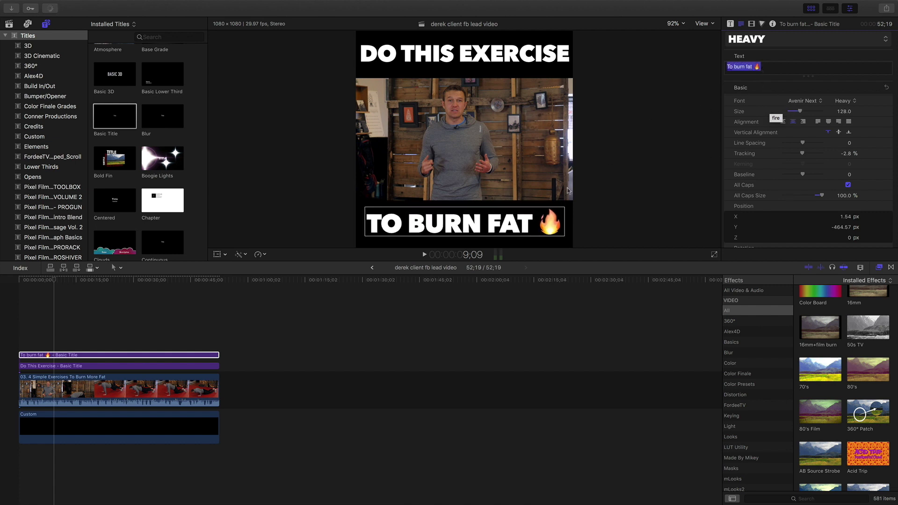
pyautogui.click(32, 327)
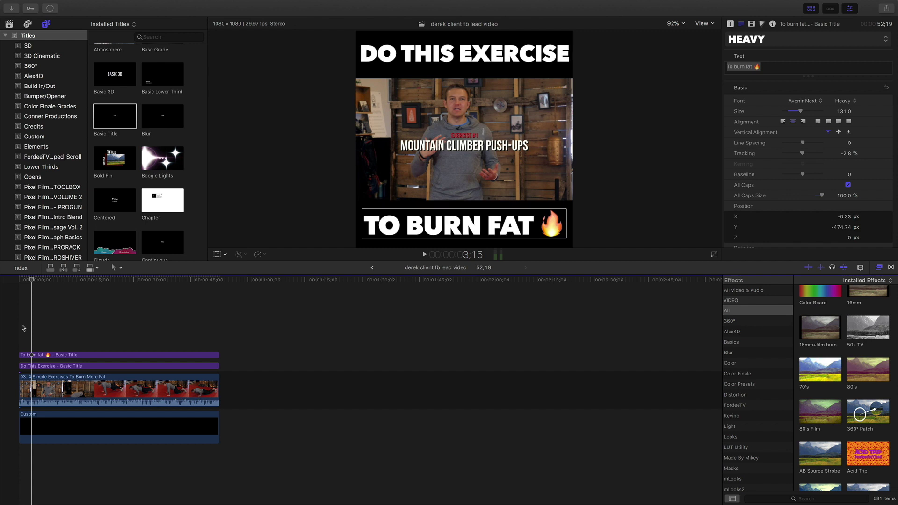
pyautogui.click(21, 327)
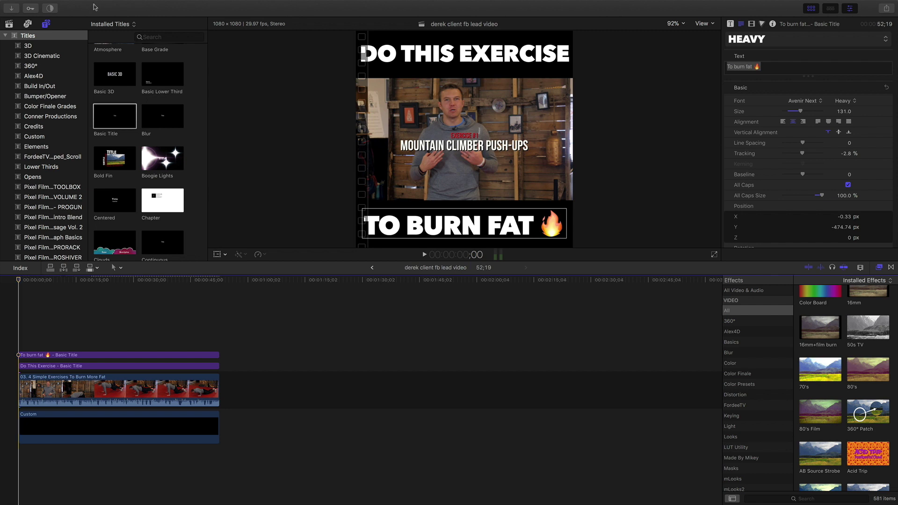
# Add the dark patterned image 389343.5 between the video clip and the Custom solid, spanning the video's full length.
pyautogui.press('super+1')
pyautogui.scroll(-10, 131, 136)
pyautogui.scroll(10, 132, 136)
pyautogui.moveTo(115, 173); pyautogui.dragTo(75, 418)
pyautogui.click(73, 419)
pyautogui.click(81, 419)
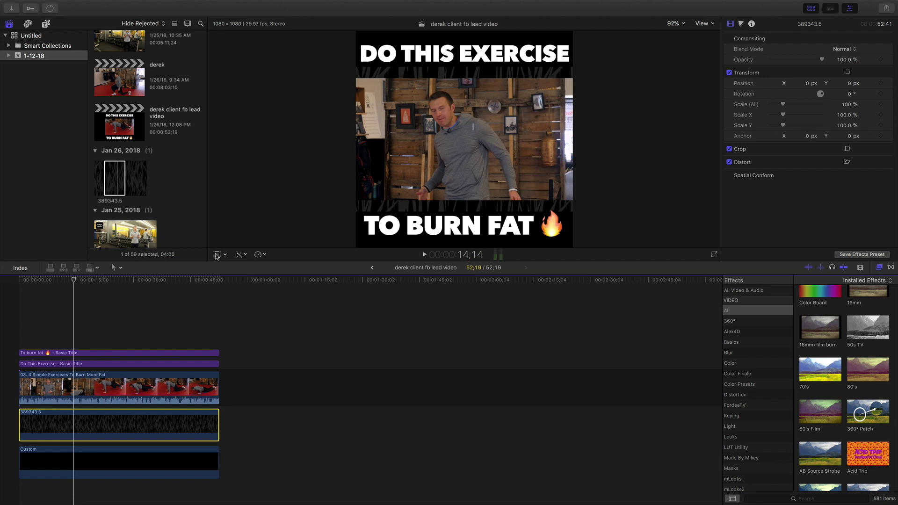
# Move the 389343.5 pattern image up behind the upper title, about Y 240 px.
pyautogui.click(217, 255)
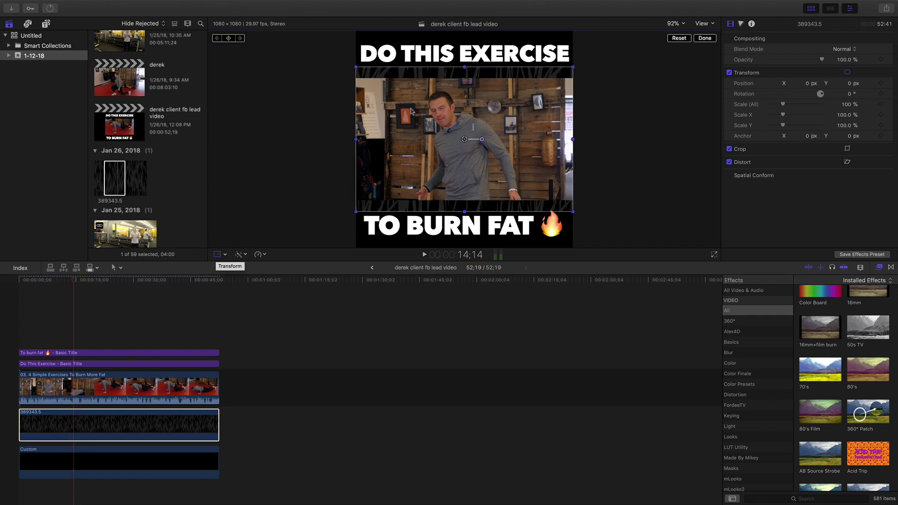
pyautogui.moveTo(464, 139); pyautogui.dragTo(464, 91)
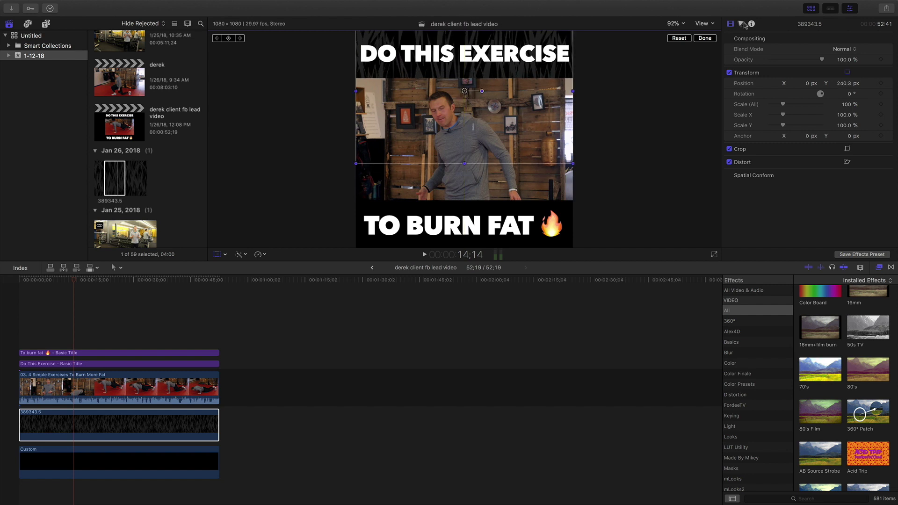
pyautogui.click(705, 39)
# Duplicate the 389343.5 pattern clip and move the copy down behind the lower title, about Y -210 px.
pyautogui.click(89, 421)
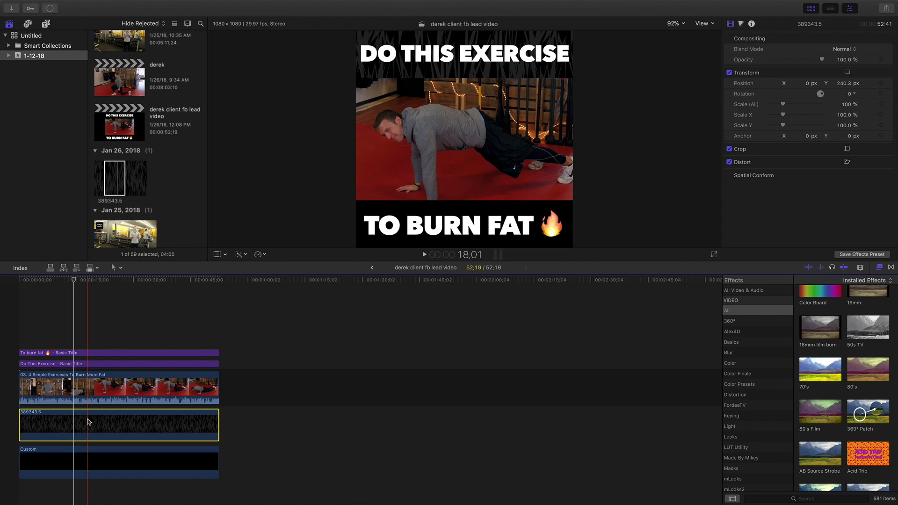
pyautogui.moveTo(89, 421); pyautogui.dragTo(87, 450)
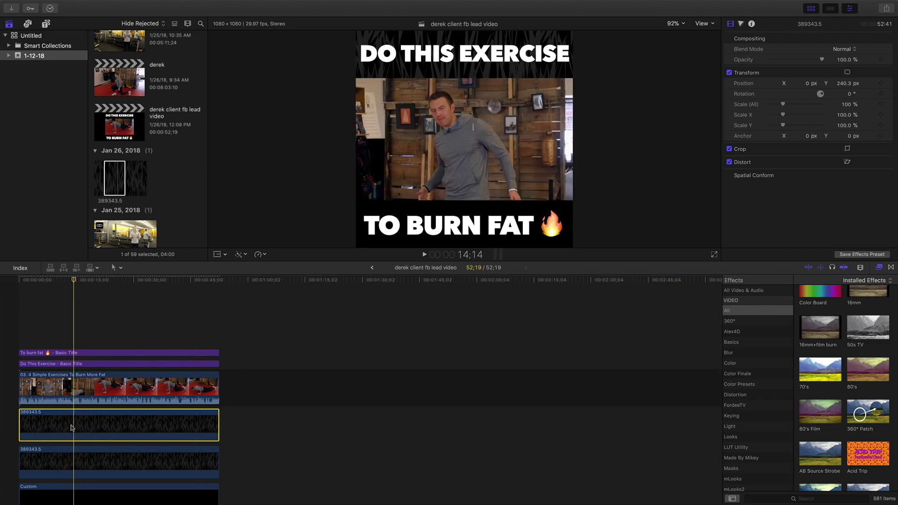
pyautogui.click(218, 254)
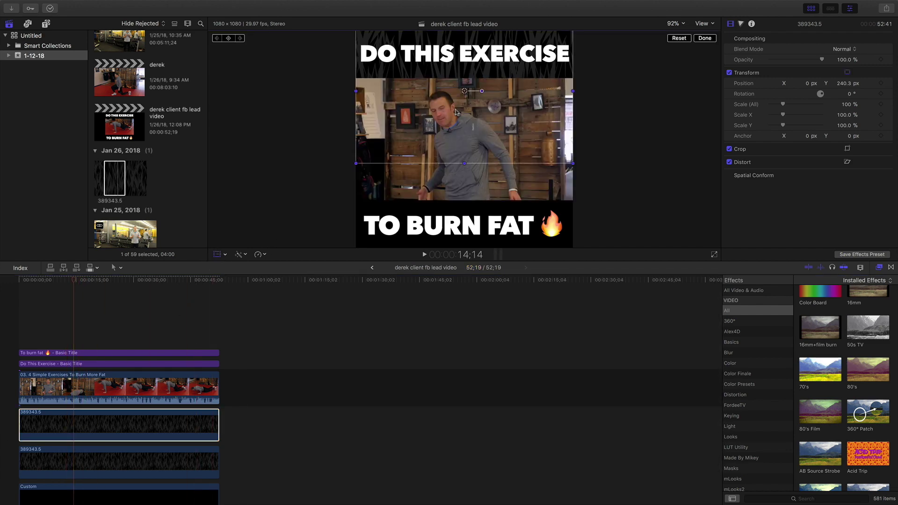
pyautogui.moveTo(467, 94); pyautogui.dragTo(465, 183)
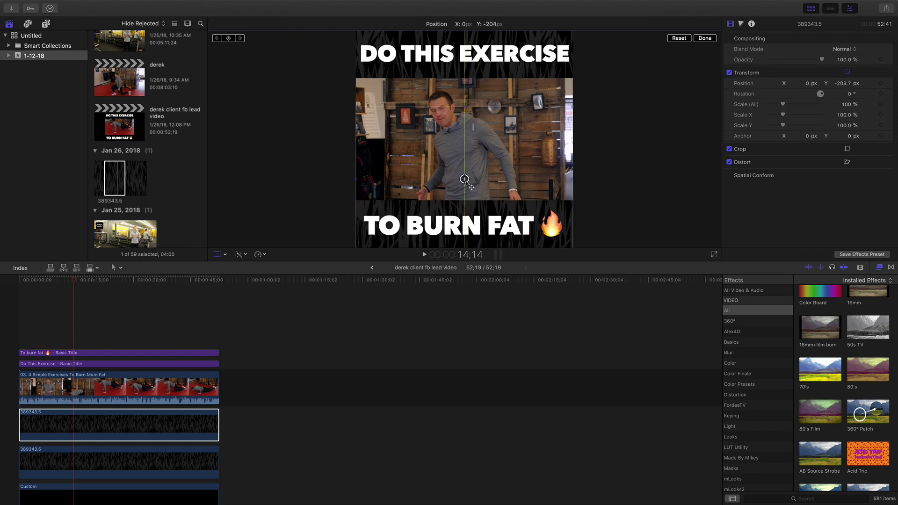
pyautogui.click(704, 39)
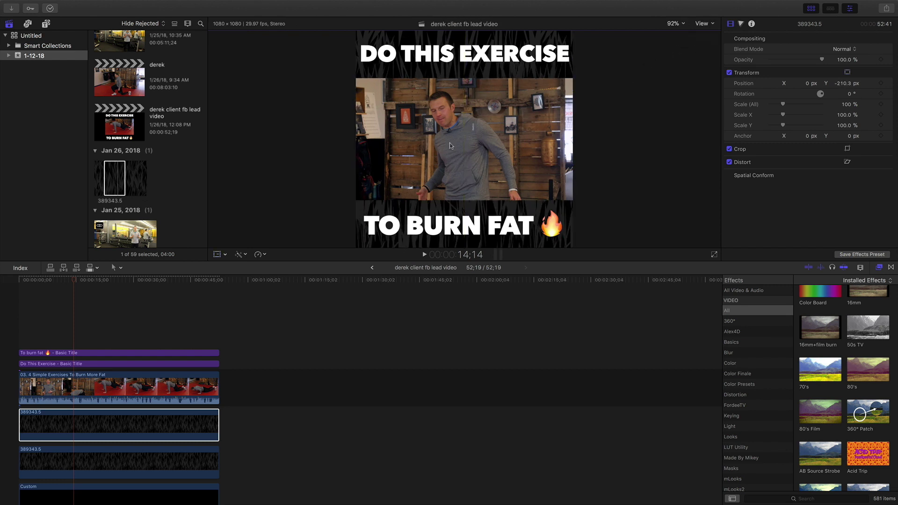
# Hide the browser and review the project's Master File export summary without exporting.
pyautogui.click(813, 9)
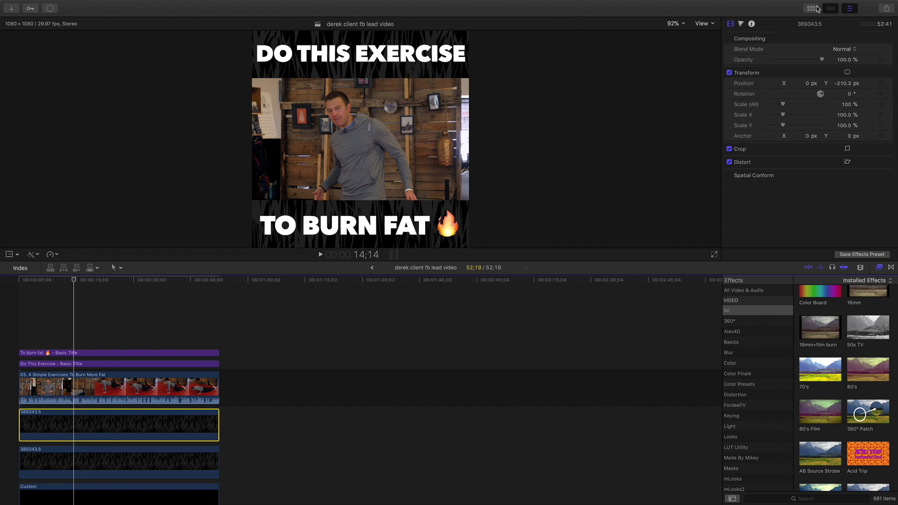
pyautogui.click(13, 326)
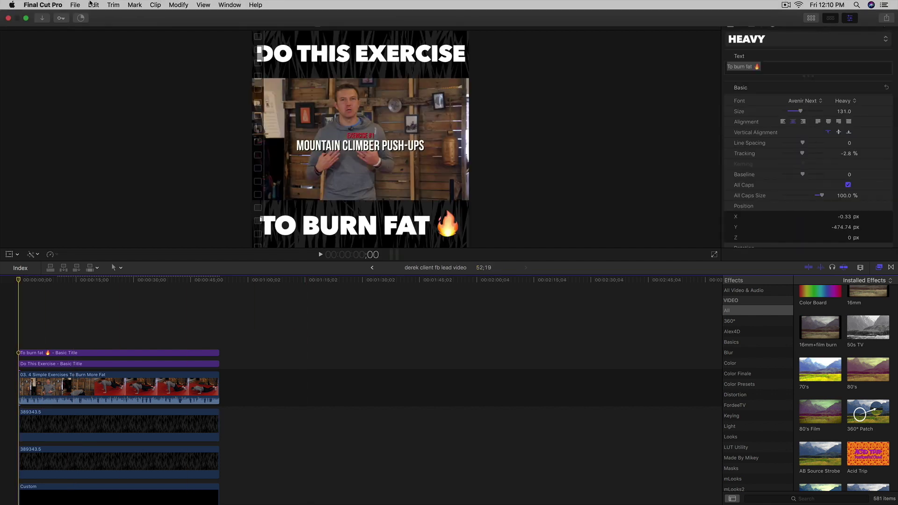
pyautogui.click(75, 5)
pyautogui.moveTo(96, 93)
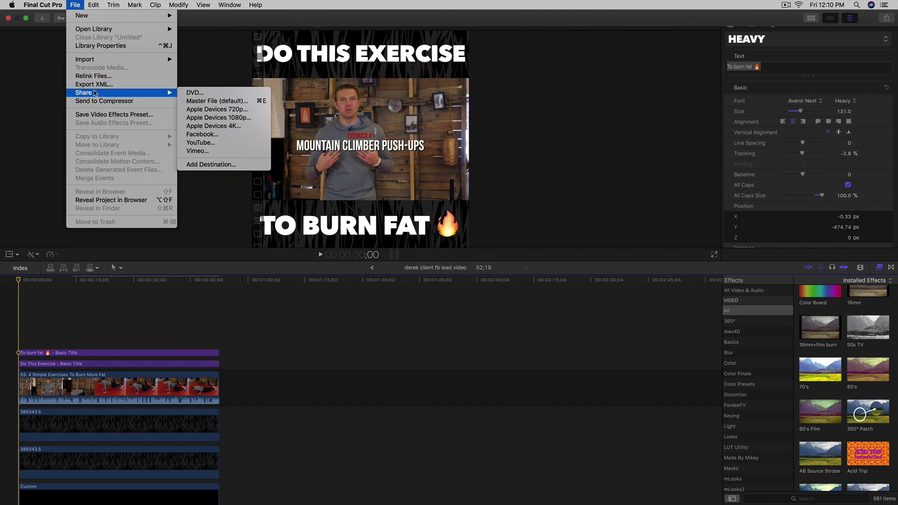
pyautogui.click(197, 100)
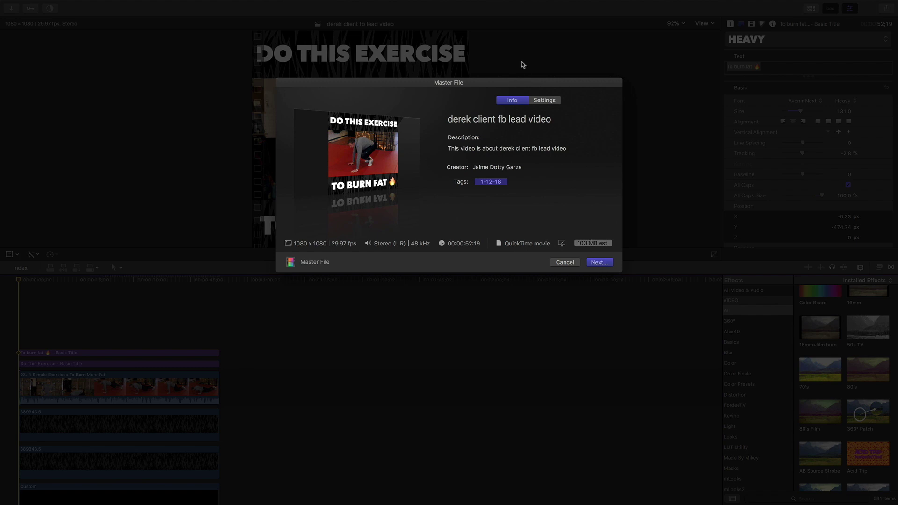
pyautogui.click(564, 262)
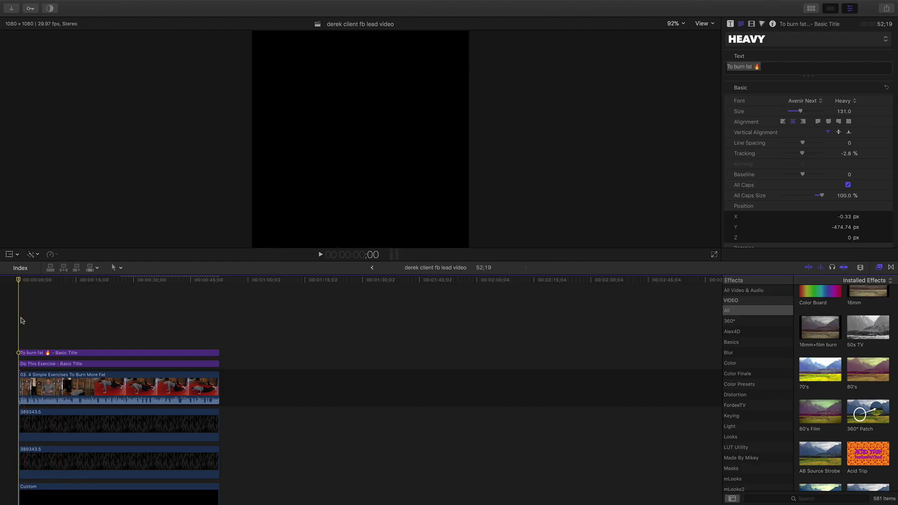
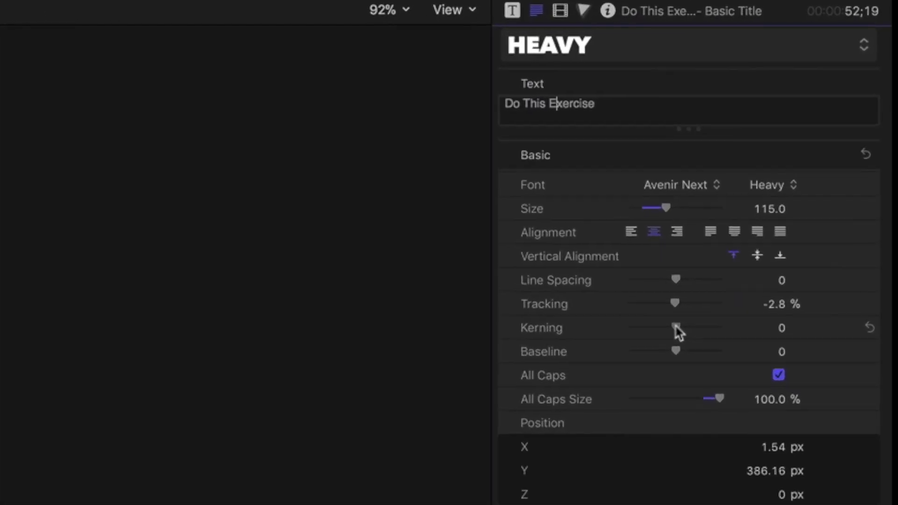
# Set the kerning after the first letter of "Exercise" in the upper title to 4.
pyautogui.moveTo(715, 279); pyautogui.dragTo(716, 281)
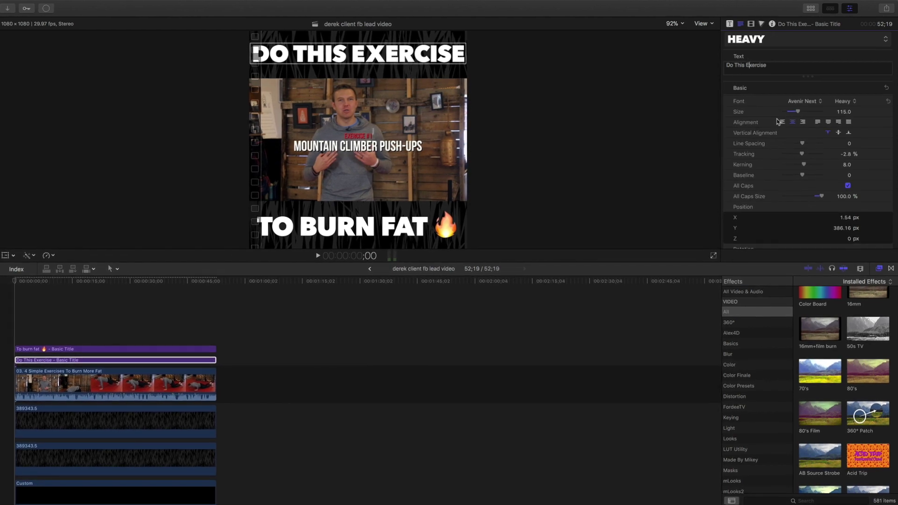
pyautogui.click(846, 165)
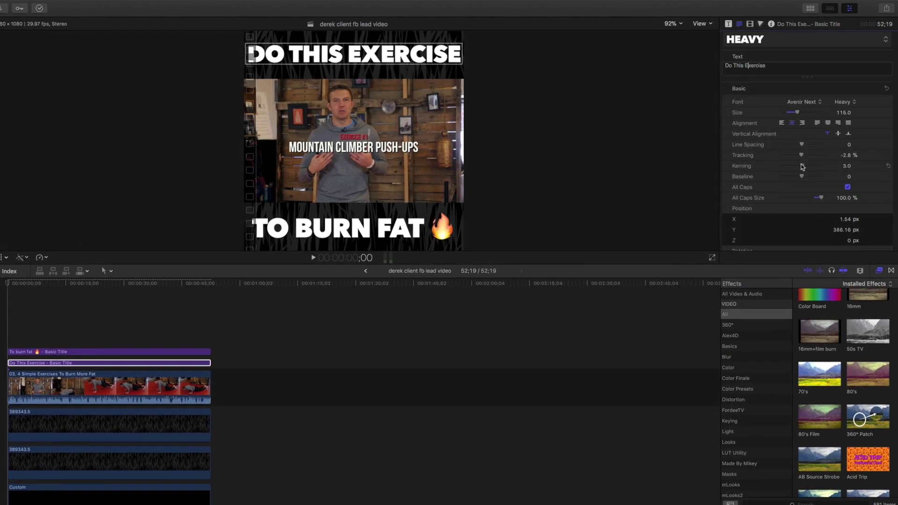
pyautogui.write('3')
pyautogui.press('Return')
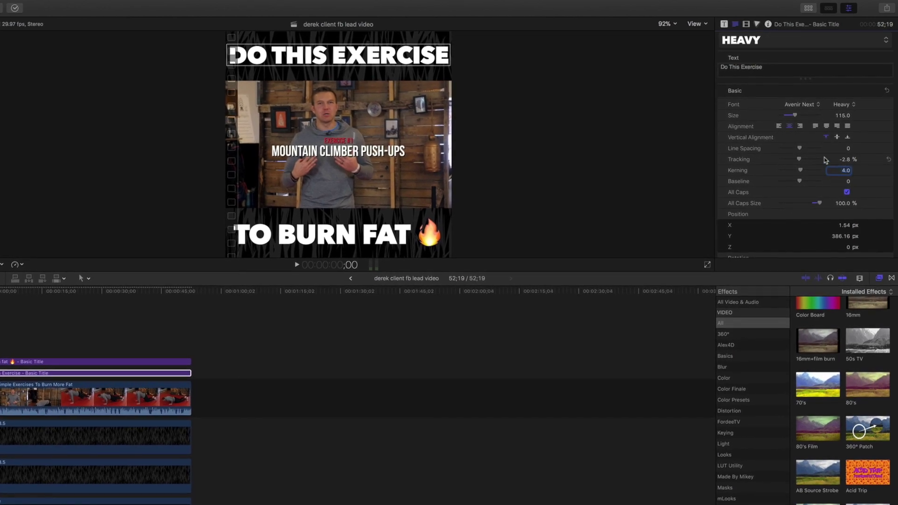
pyautogui.write('-1')
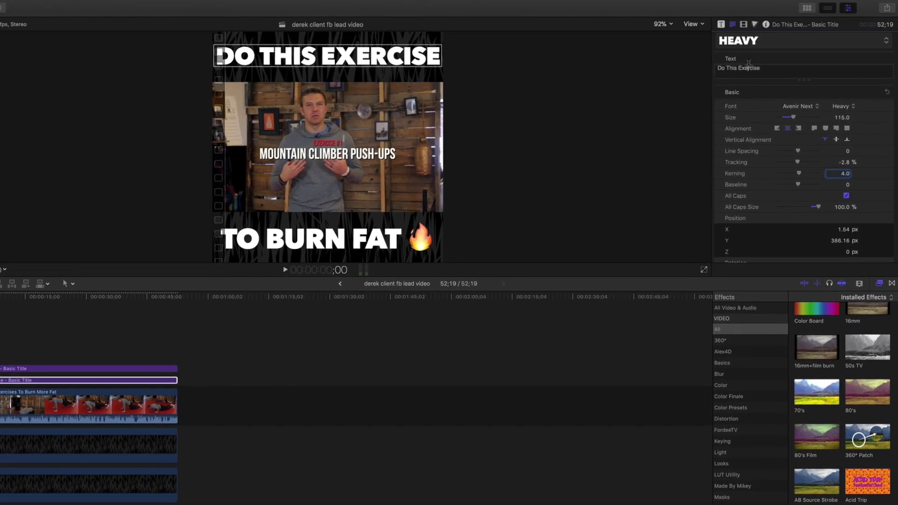
# Try the kerning near the end of "Exercise" and enlarge the viewer to 150% on the upper title.
pyautogui.click(749, 67)
pyautogui.moveTo(798, 177); pyautogui.dragTo(799, 178)
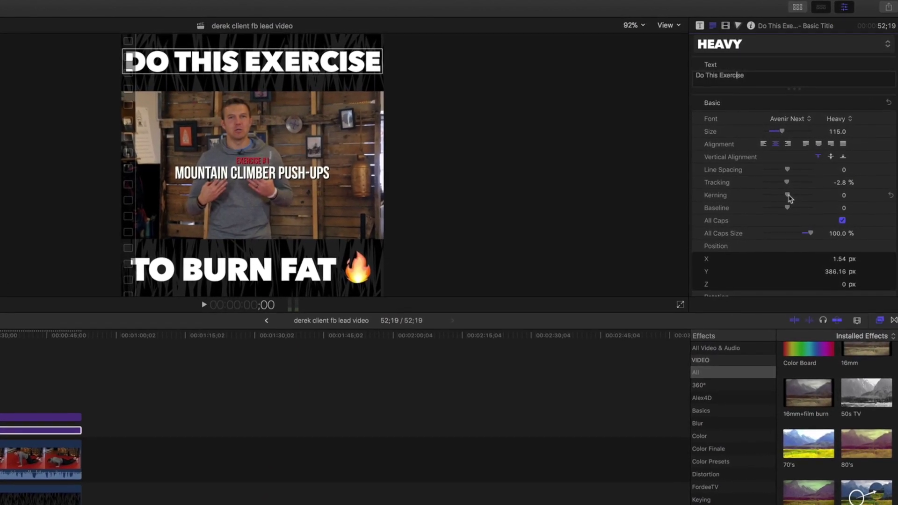
pyautogui.click(626, 25)
pyautogui.click(635, 90)
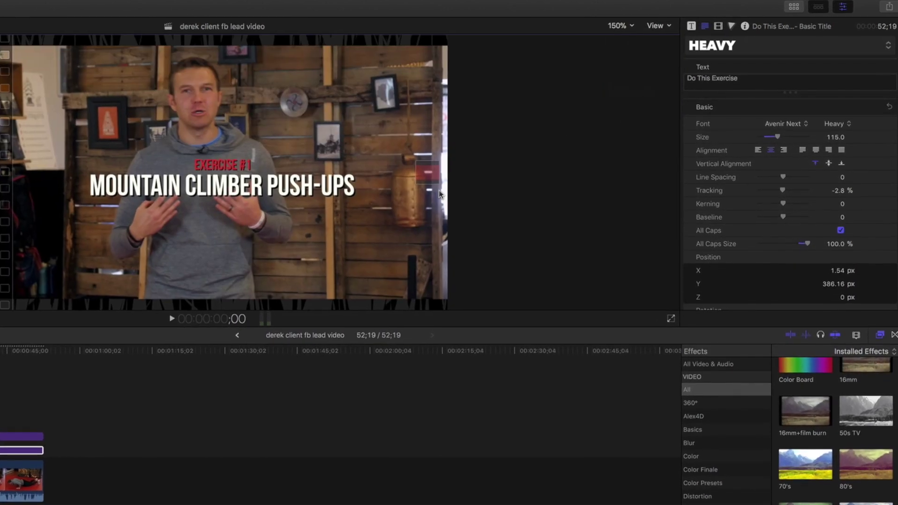
pyautogui.scroll(5, 425, 168)
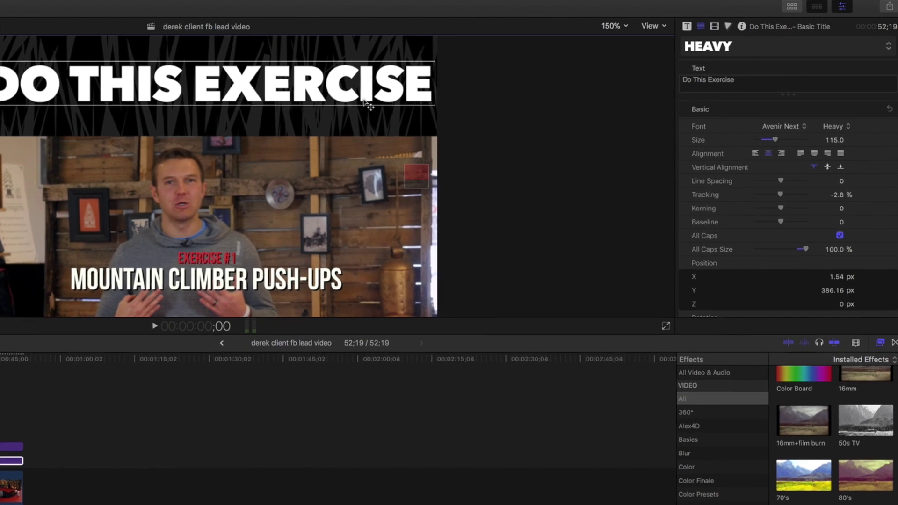